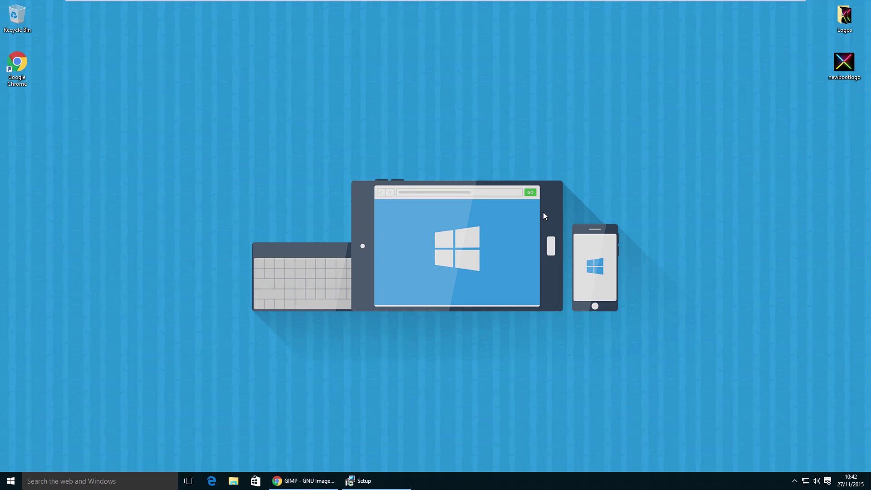
- Check the BIOS Mode value in System Information (msinfo32), then close it
{"action": "key", "text": "super+r"}
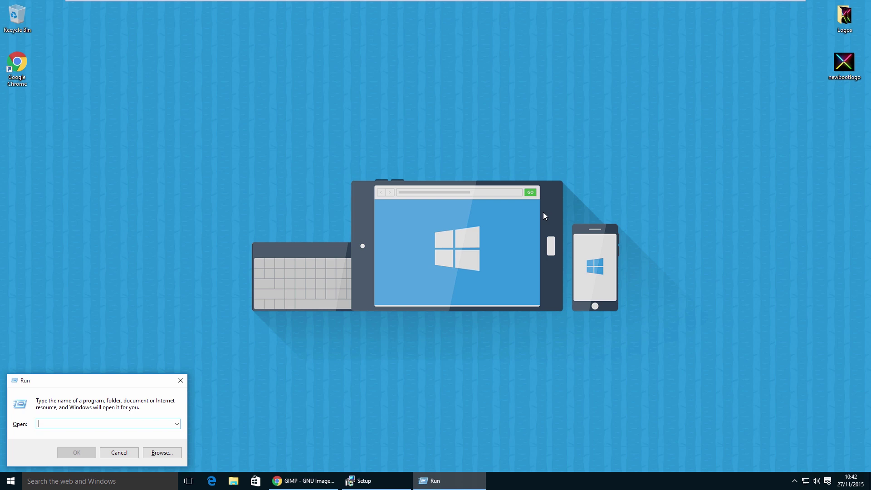
{"action": "type", "text": "msinfo32"}
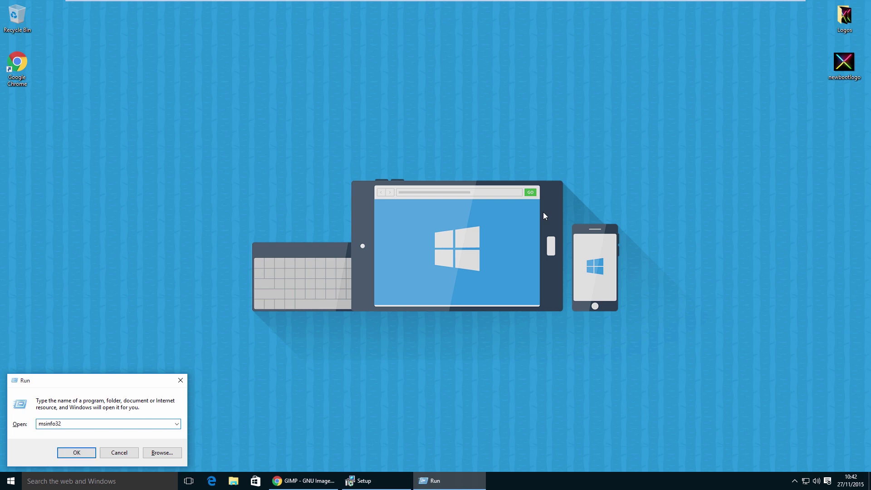
{"action": "key", "text": "Return"}
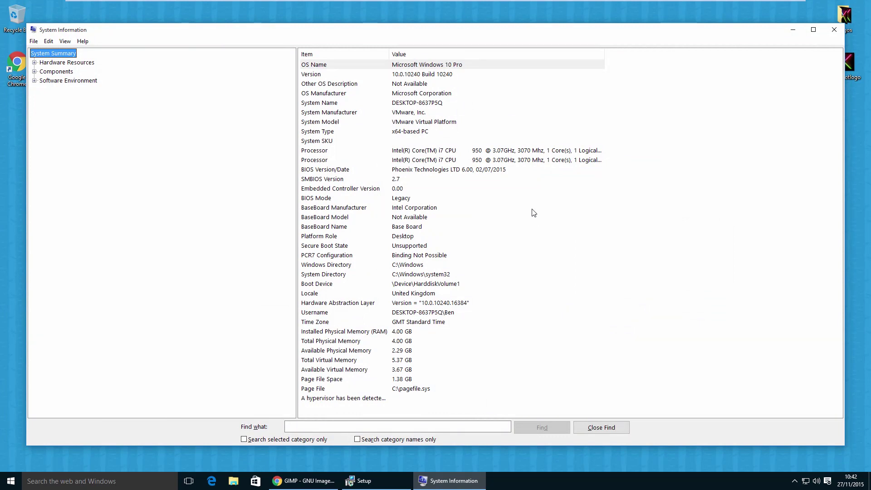
{"action": "left_click", "coordinate": [323, 200]}
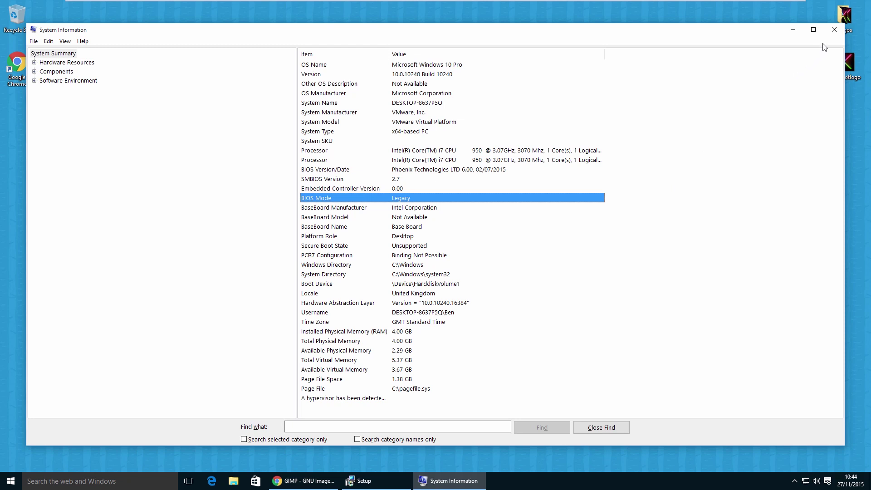
{"action": "left_click", "coordinate": [834, 29]}
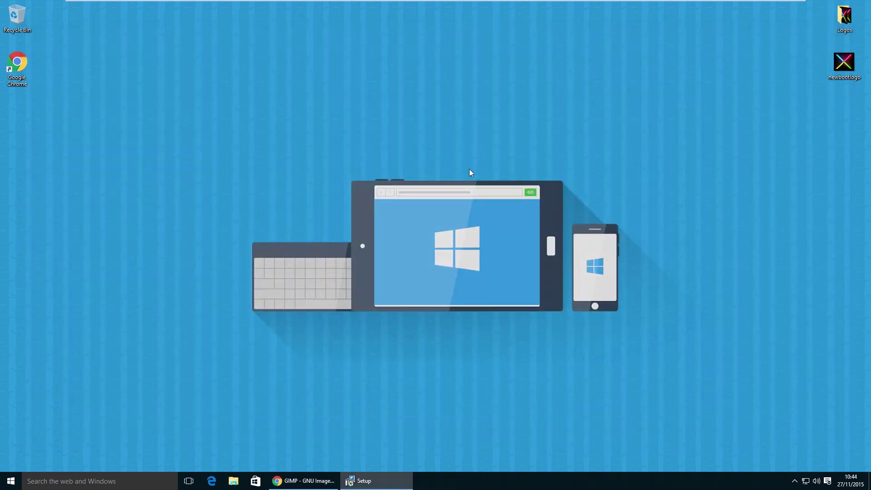
- Open File Explorer from Start and open the Local Disk (C:) drive
{"action": "left_click", "coordinate": [11, 480]}
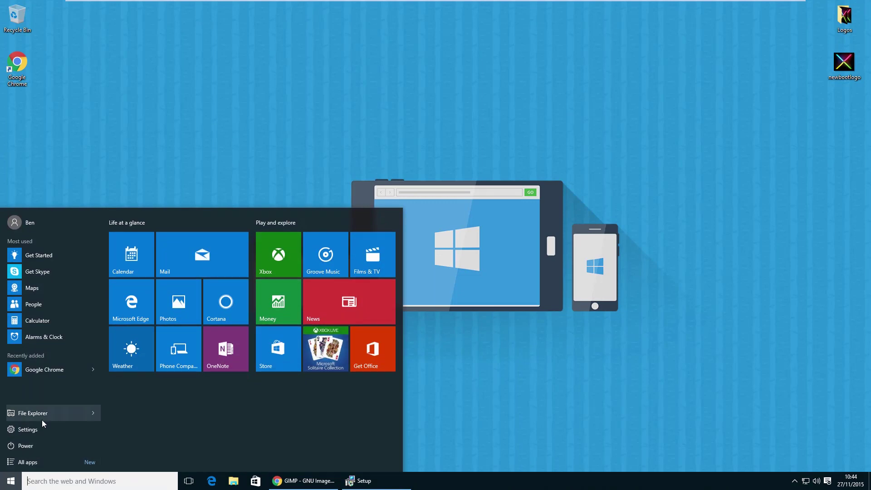
{"action": "left_click", "coordinate": [42, 417]}
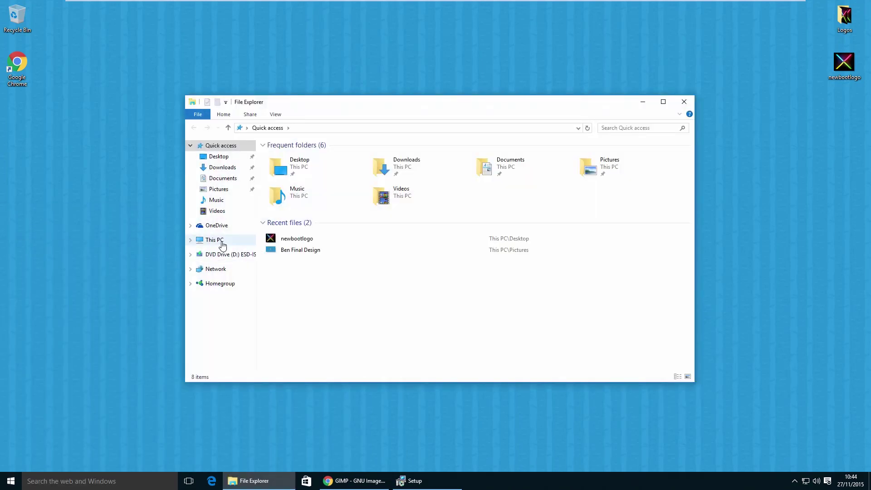
{"action": "left_click", "coordinate": [215, 241]}
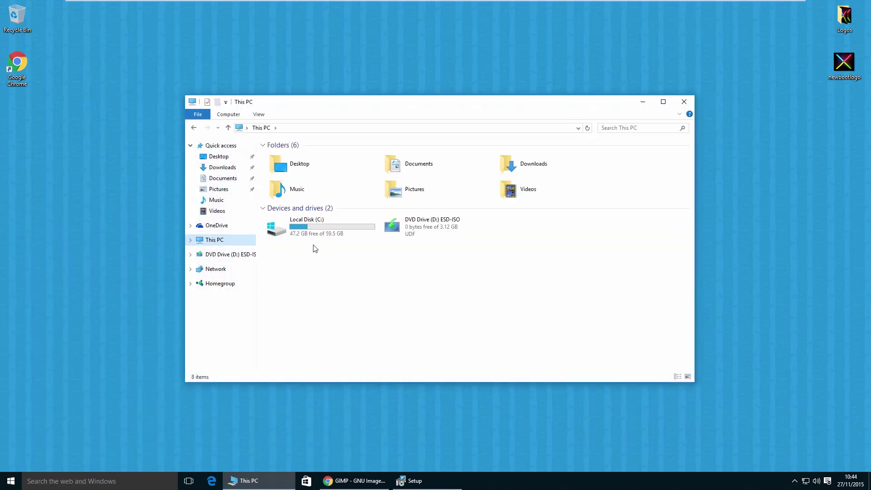
{"action": "left_click", "coordinate": [324, 236]}
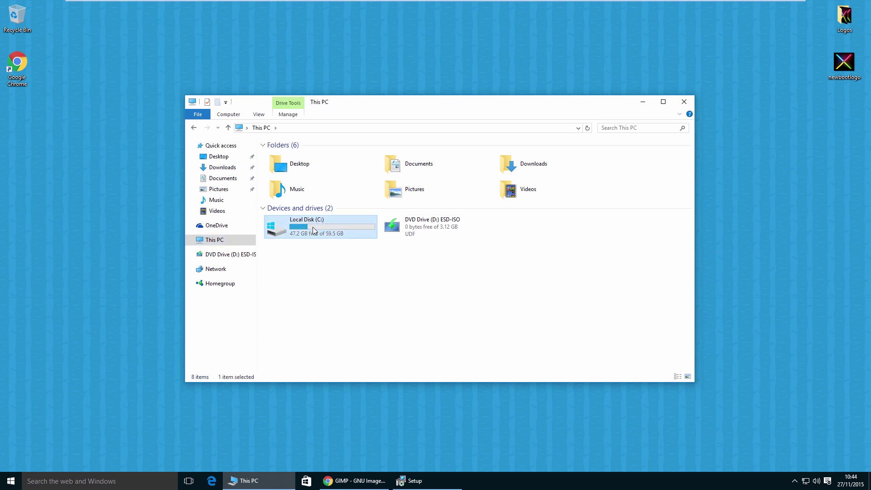
{"action": "double_click", "coordinate": [313, 229]}
- Go into Windows > Boot > Resources and select bootres.dll
{"action": "double_click", "coordinate": [300, 211]}
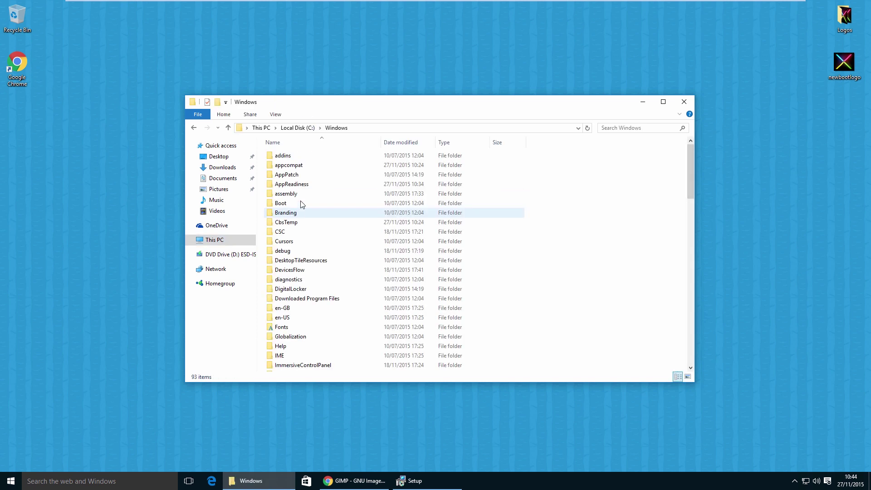
{"action": "double_click", "coordinate": [299, 203]}
{"action": "double_click", "coordinate": [295, 195]}
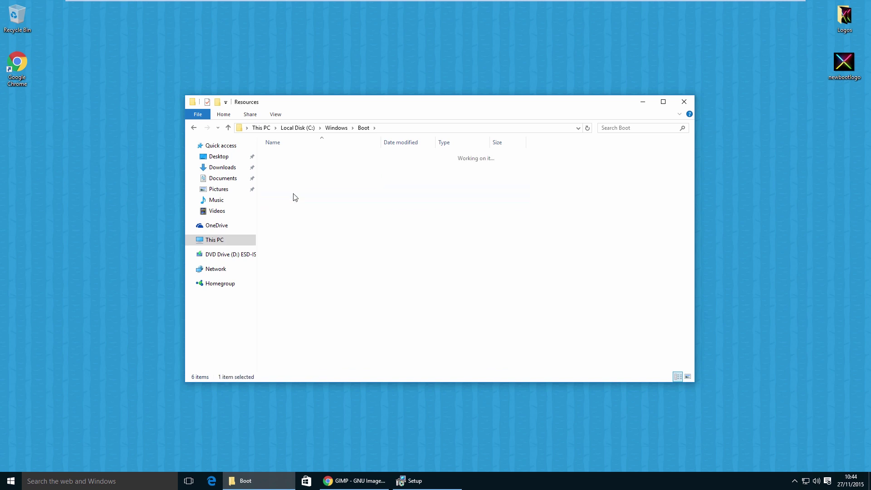
{"action": "left_click", "coordinate": [296, 168]}
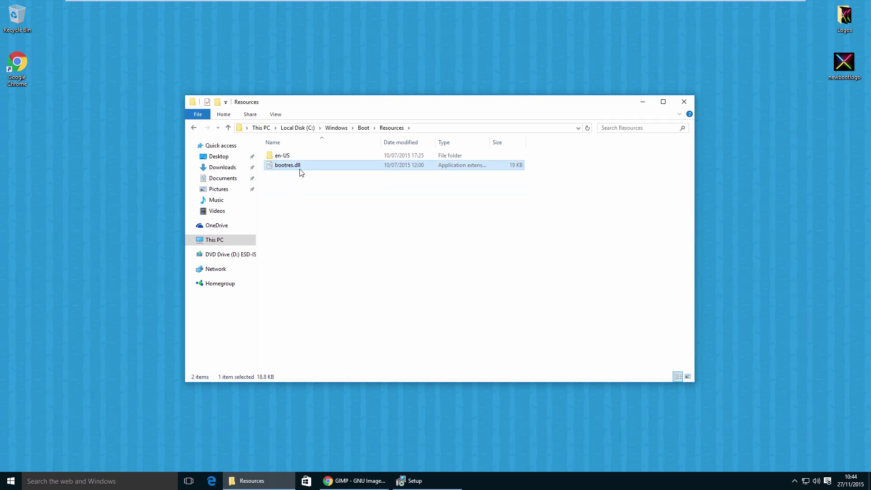
{"action": "left_click", "coordinate": [309, 180]}
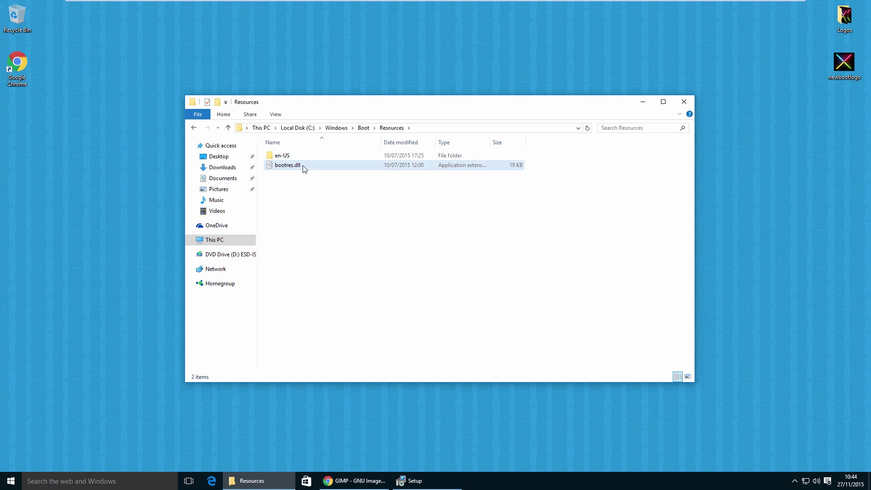
{"action": "left_click", "coordinate": [303, 168]}
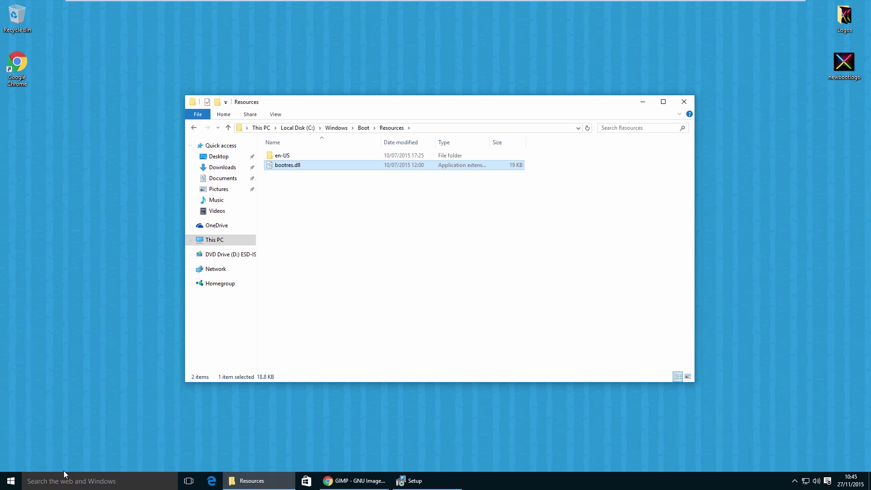
- Search for 'command prompt' and run it as administrator, approving the UAC prompt
{"action": "left_click", "coordinate": [11, 480]}
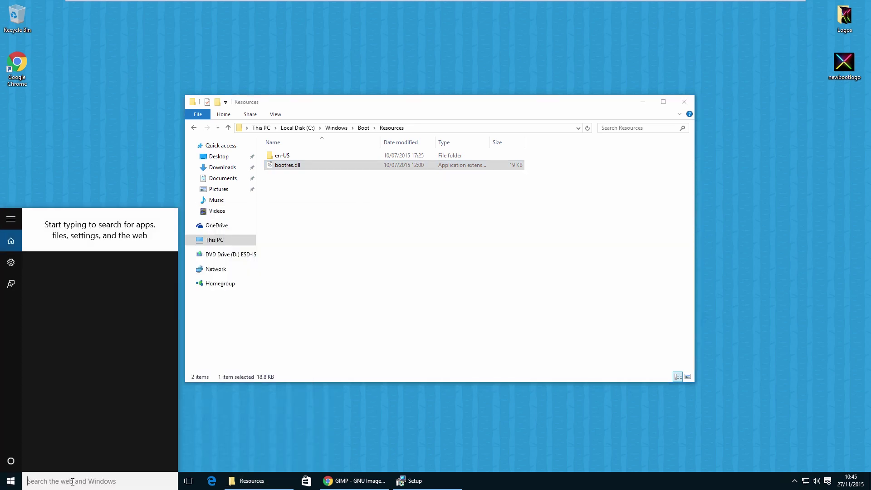
{"action": "type", "text": "command prompt"}
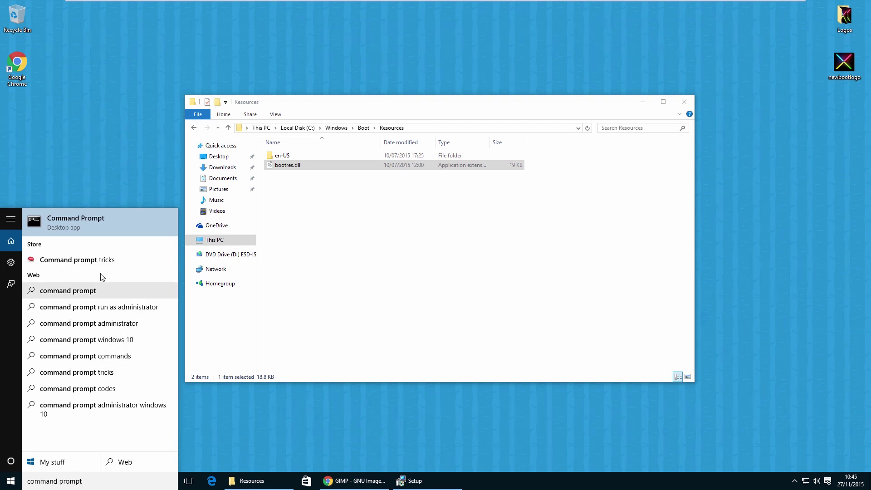
{"action": "right_click", "coordinate": [112, 218]}
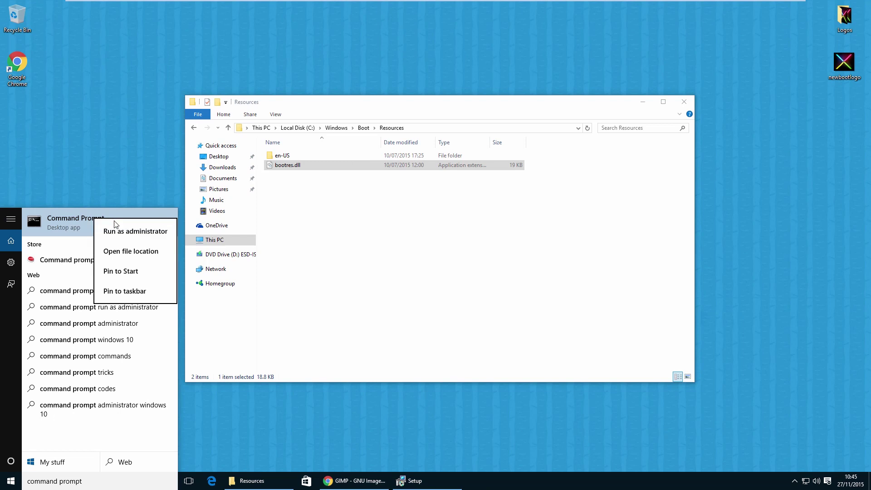
{"action": "left_click", "coordinate": [134, 233]}
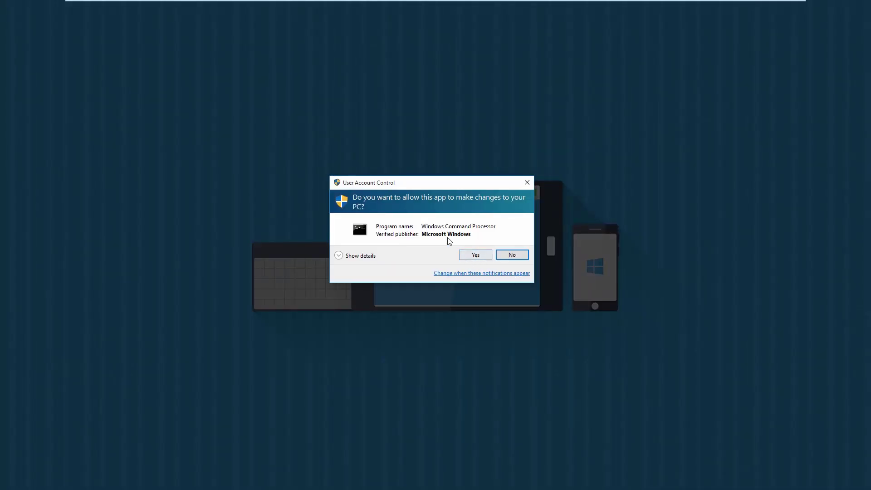
{"action": "left_click", "coordinate": [475, 254]}
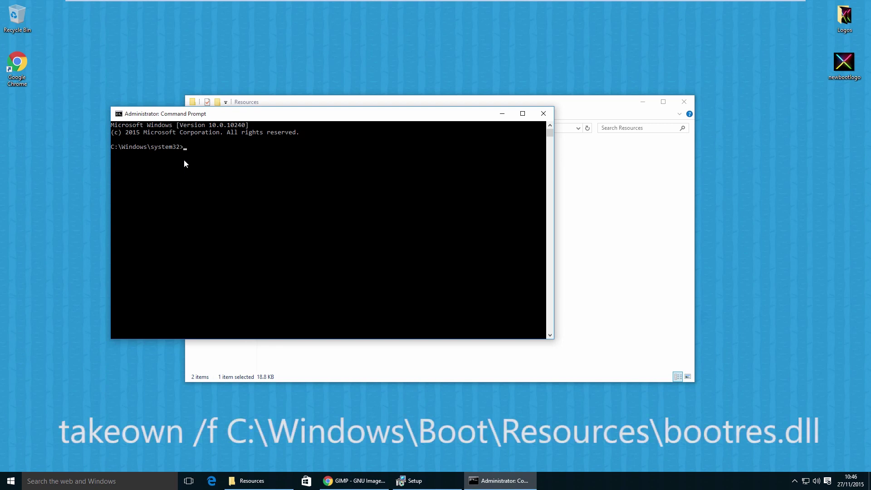
- Run takeown and icacls /grant %username%:f on C:\Windows\Boot\Resources\bootres.dll, then exit
{"action": "type", "text": "takeown /f C:\\Windows\\Boot\\Resources\\bootres.dll"}
{"action": "key", "text": "Return"}
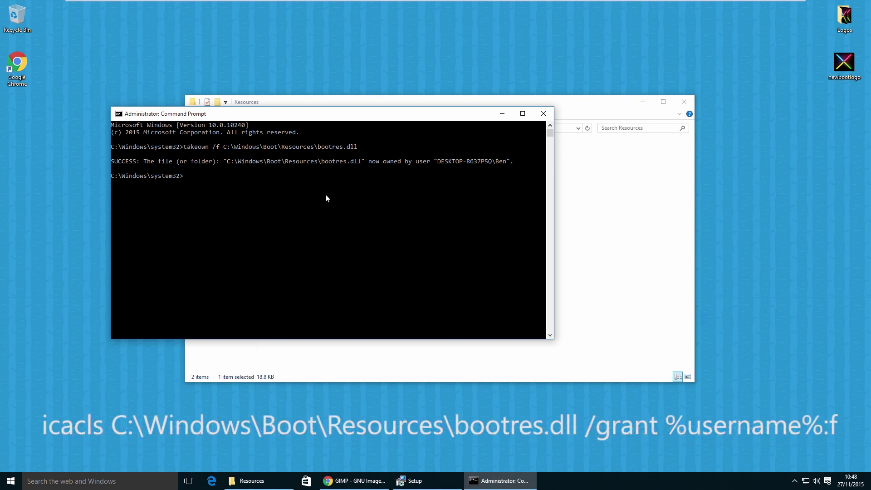
{"action": "type", "text": "icacls C:\\Windows\\Boot\\Resources\\bootres.dll /grant %username%:f"}
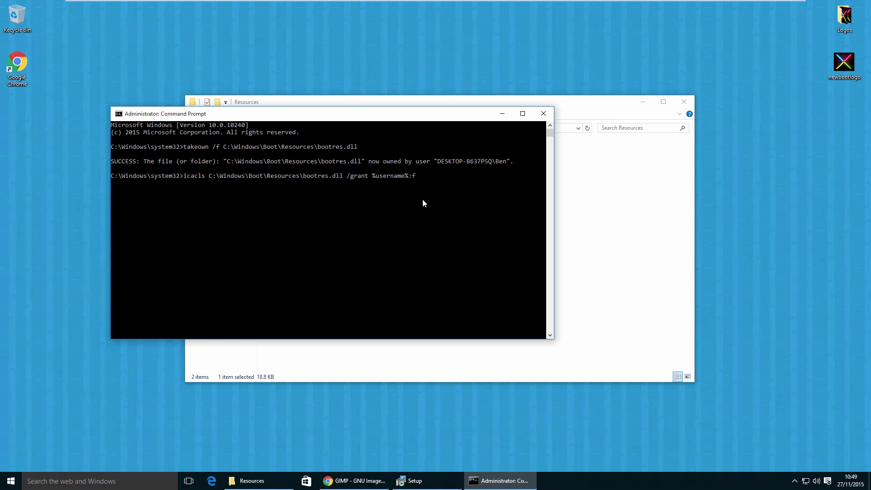
{"action": "key", "text": "Return"}
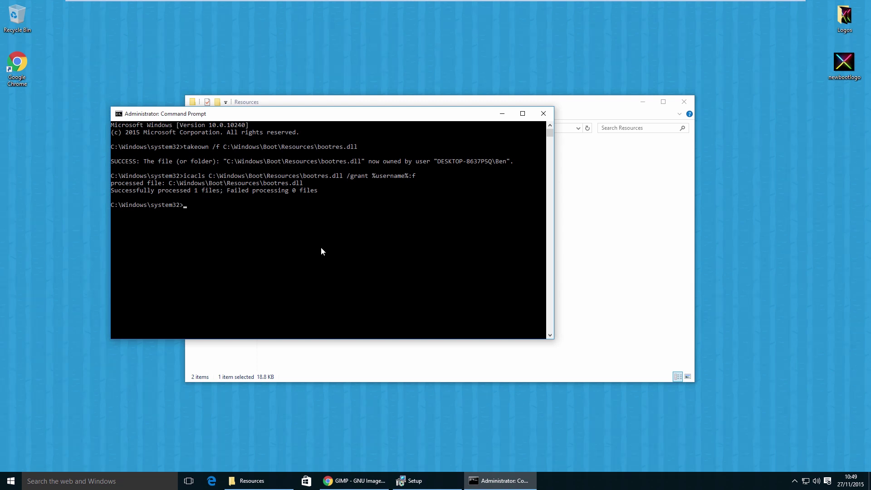
{"action": "type", "text": "exit"}
{"action": "key", "text": "Return"}
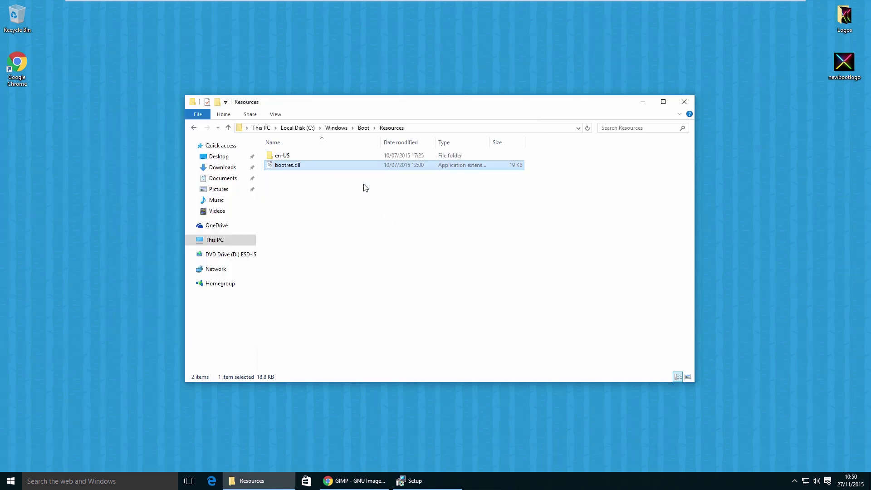
- Create a new folder named 'Boot Logo' on the desktop
{"action": "left_click_drag", "start_coordinate": [474, 107], "coordinate": [306, 176]}
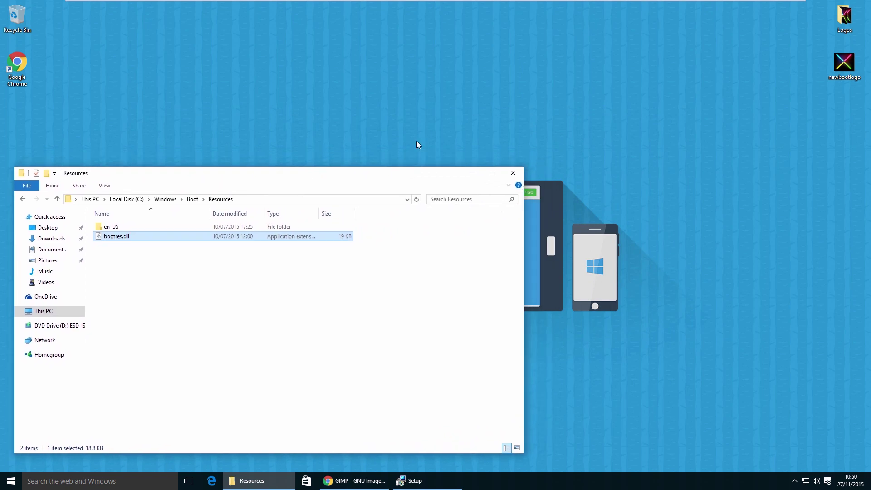
{"action": "right_click", "coordinate": [678, 60]}
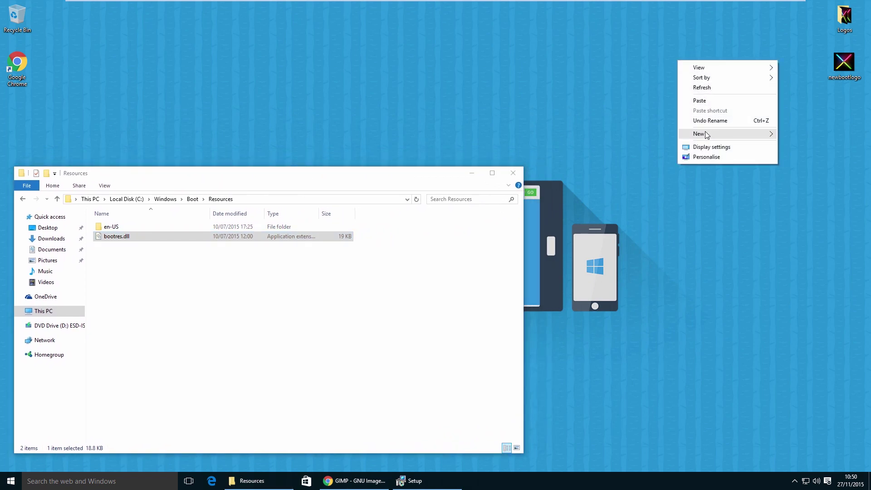
{"action": "mouse_move", "coordinate": [708, 132]}
{"action": "left_click", "coordinate": [664, 130]}
{"action": "type", "text": "Boot Logo"}
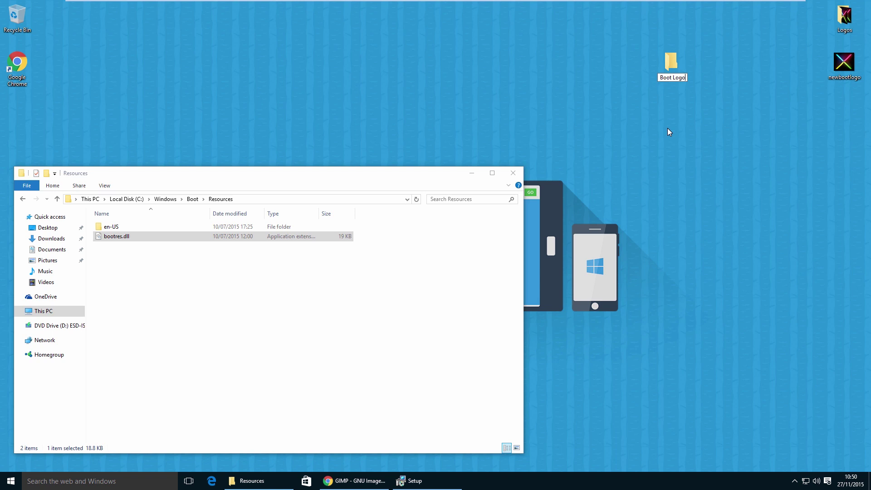
{"action": "key", "text": "Return"}
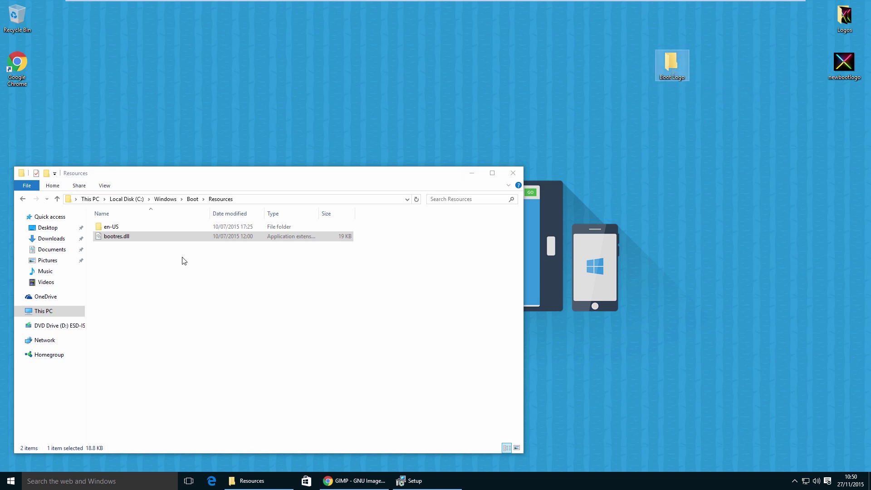
- Open Boot Logo and create a new Backup folder inside it
{"action": "double_click", "coordinate": [676, 64]}
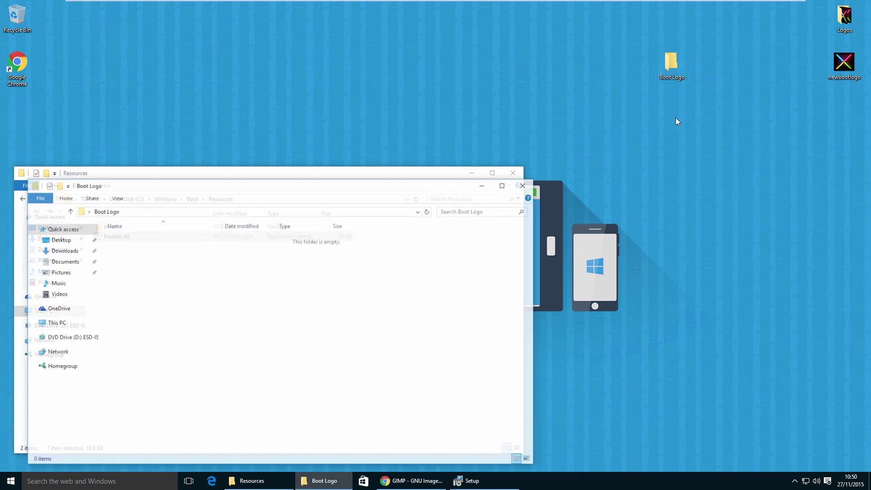
{"action": "double_click", "coordinate": [674, 64]}
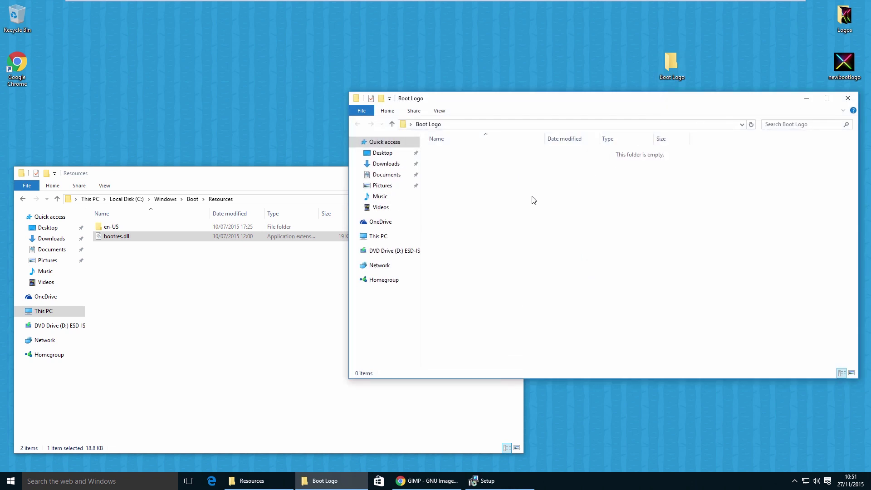
{"action": "right_click", "coordinate": [526, 213]}
{"action": "mouse_move", "coordinate": [579, 319]}
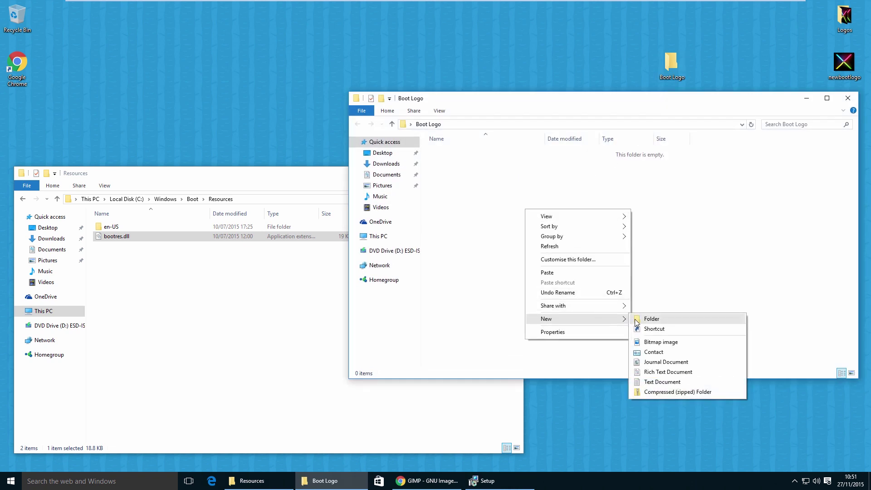
{"action": "left_click", "coordinate": [651, 319]}
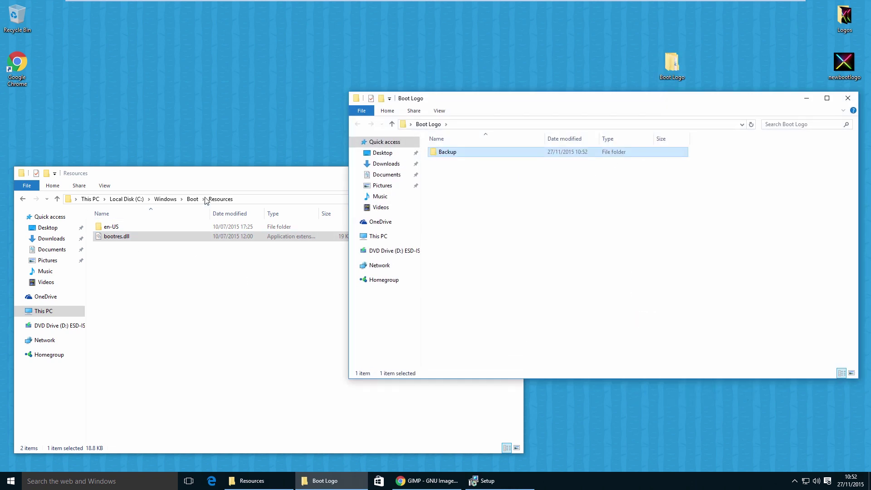
- Copy bootres.dll from the Resources folder and paste it into Boot Logo
{"action": "left_click", "coordinate": [216, 183]}
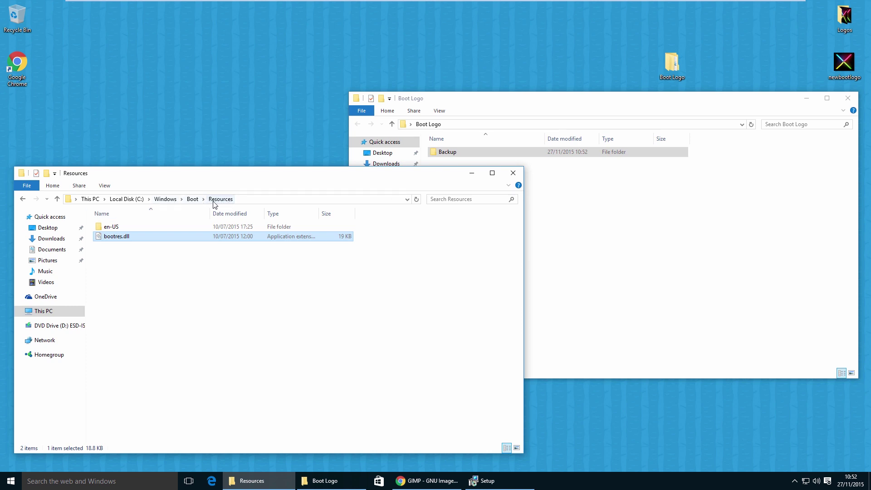
{"action": "right_click", "coordinate": [130, 238]}
{"action": "left_click", "coordinate": [160, 316]}
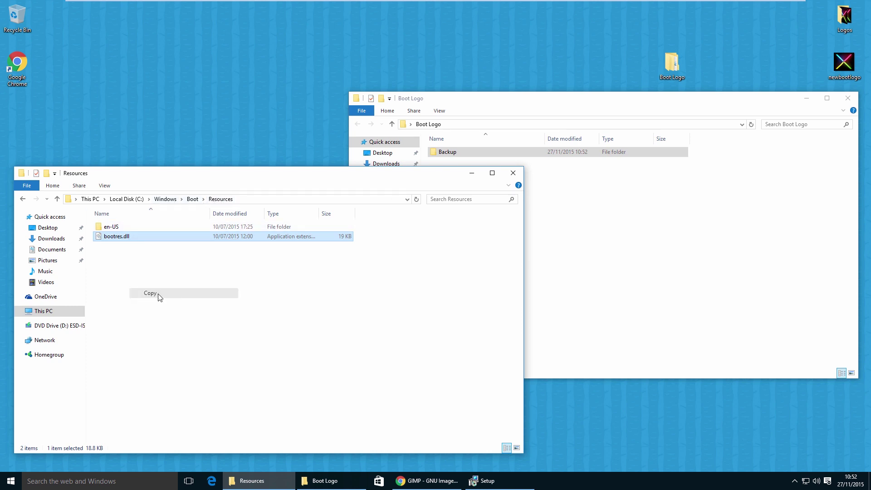
{"action": "left_click", "coordinate": [561, 251]}
{"action": "right_click", "coordinate": [491, 202]}
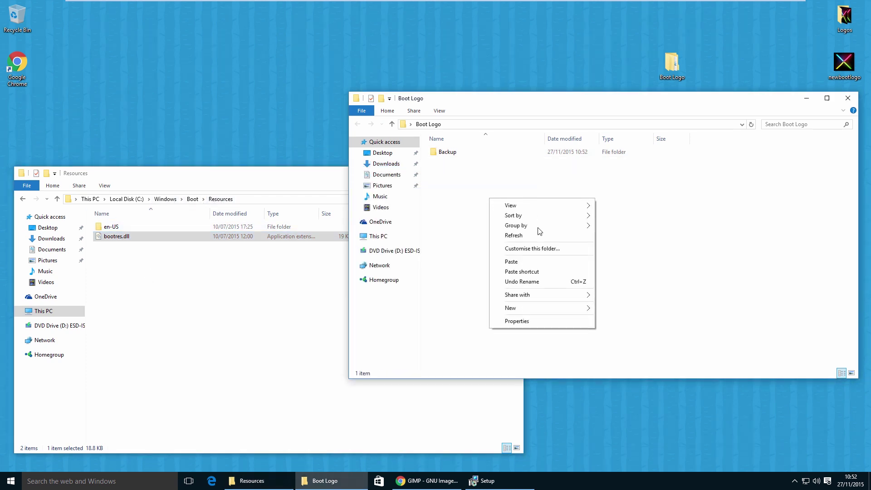
{"action": "left_click", "coordinate": [521, 262]}
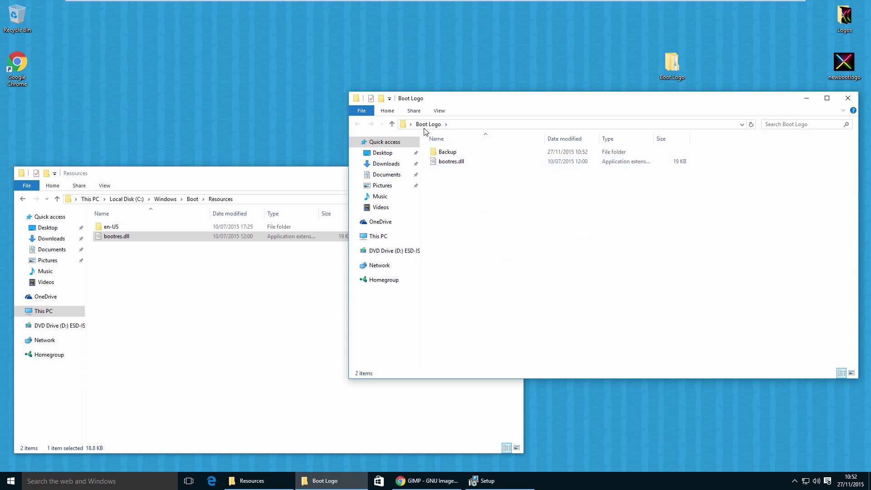
- Paste a second bootres.dll copy into the Backup folder and verify it's there
{"action": "double_click", "coordinate": [456, 153]}
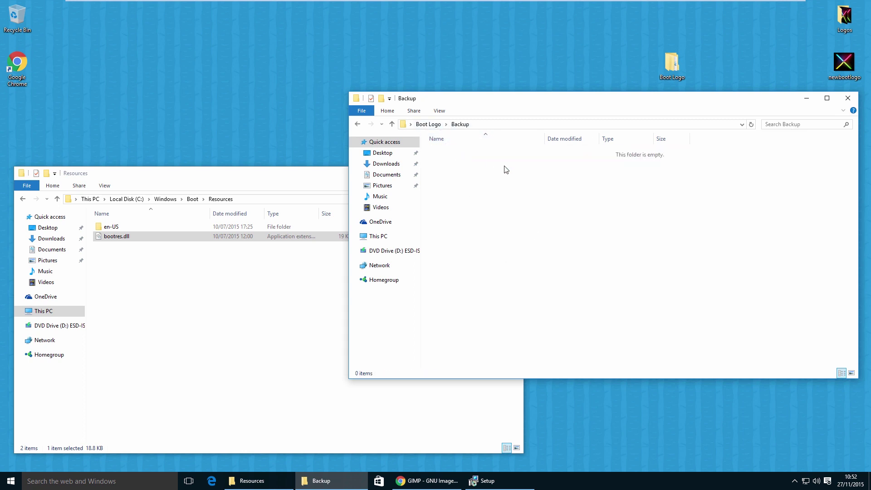
{"action": "right_click", "coordinate": [506, 170]}
{"action": "left_click", "coordinate": [526, 237]}
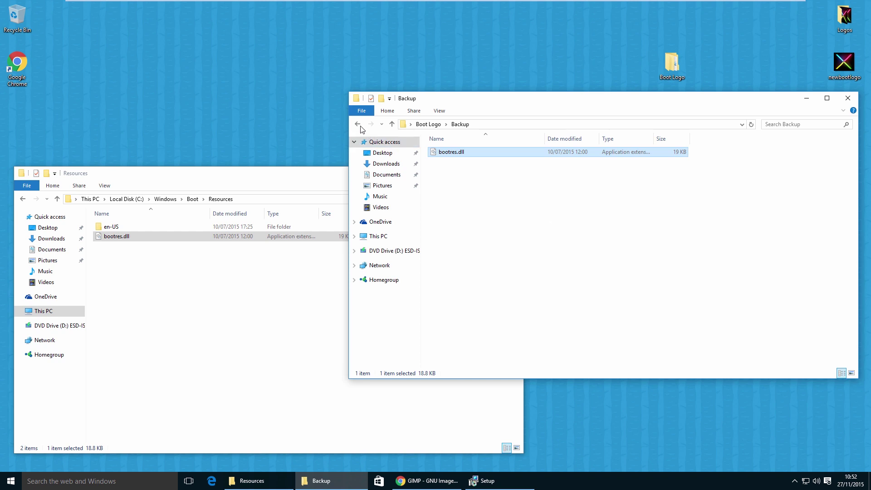
{"action": "left_click", "coordinate": [358, 125]}
{"action": "double_click", "coordinate": [449, 152]}
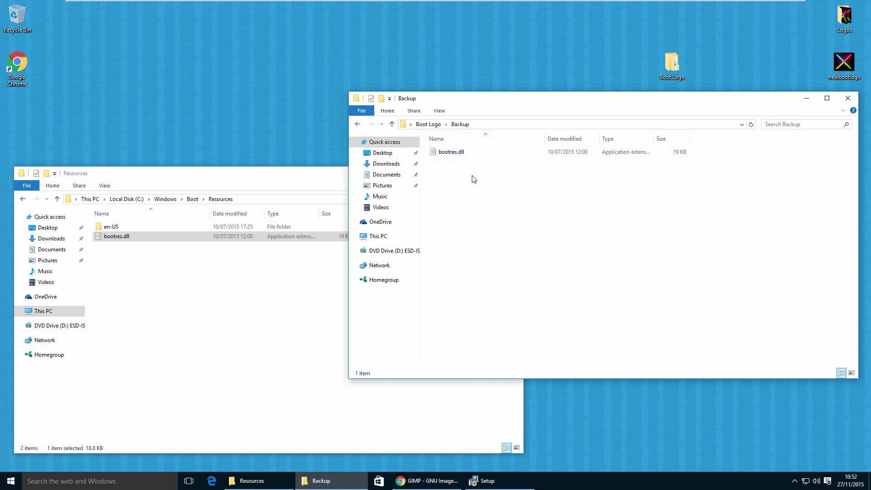
{"action": "left_click", "coordinate": [357, 123]}
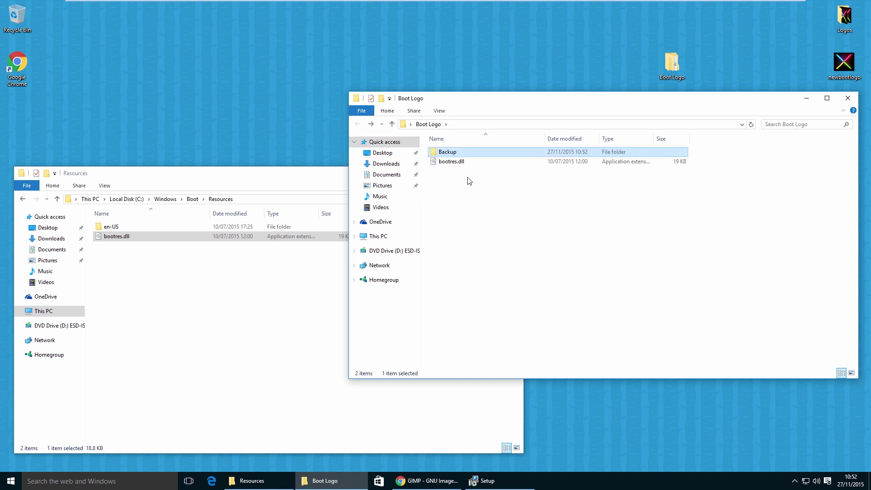
{"action": "left_click", "coordinate": [472, 162]}
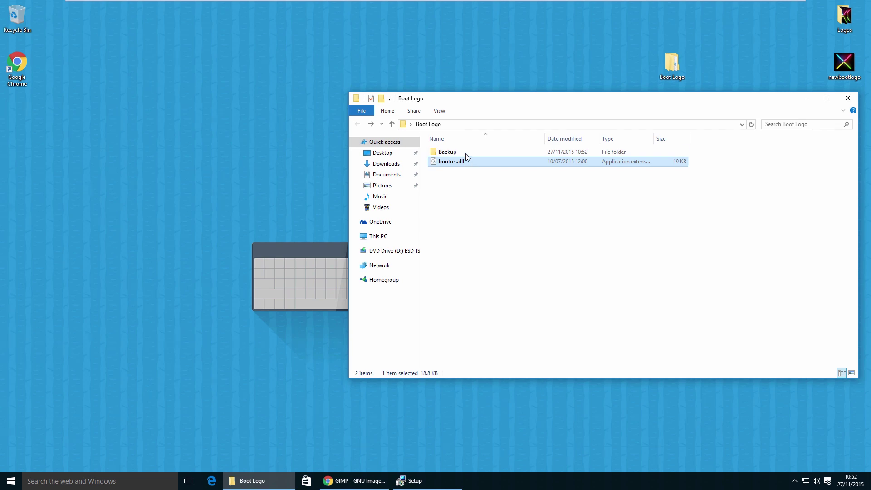
- Switch to Chrome on gimp.org and bring the GIMP 2.8 Setup window forward
{"action": "key", "text": "alt+Tab"}
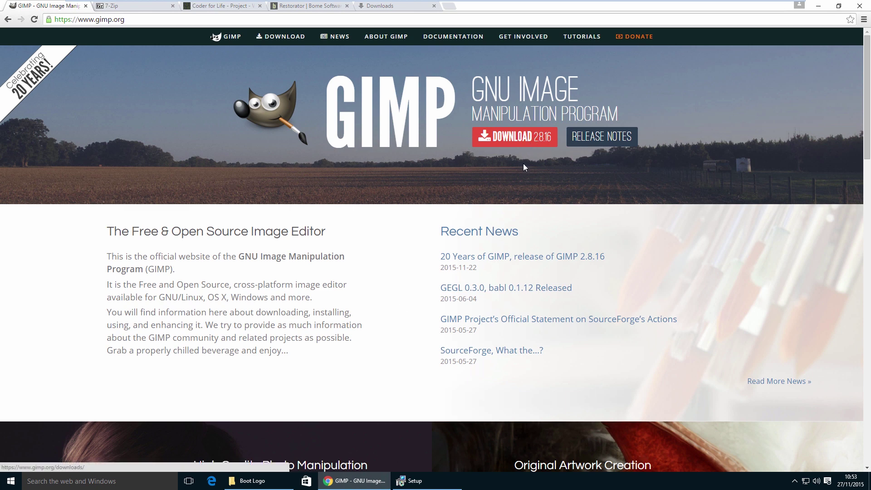
{"action": "left_click", "coordinate": [422, 481]}
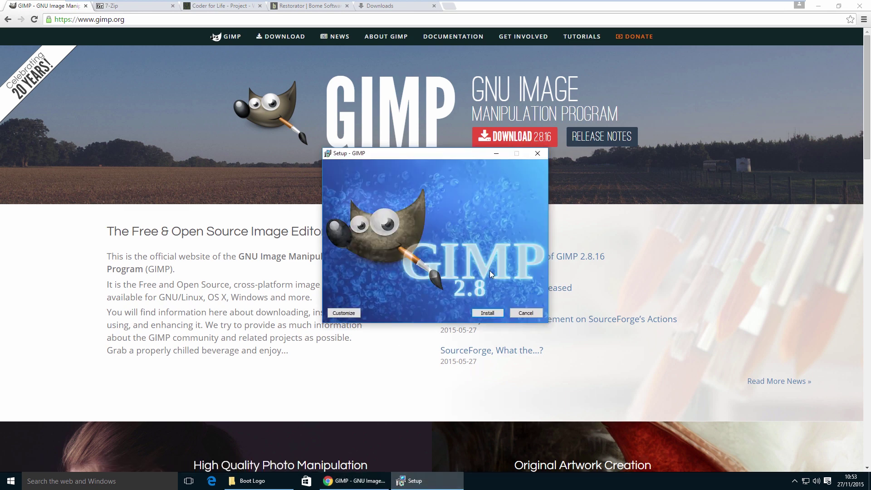
- Start the GIMP installation and switch back to the 7-Zip tab in Chrome
{"action": "left_click", "coordinate": [492, 312]}
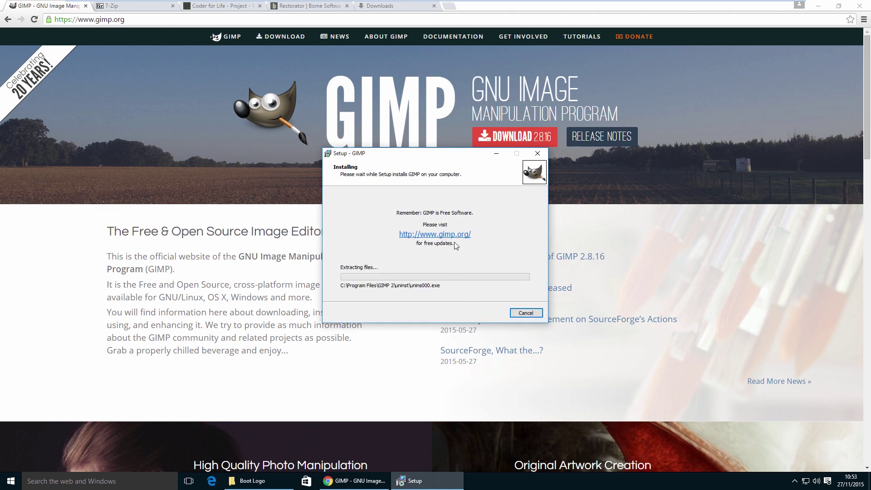
{"action": "left_click", "coordinate": [150, 6]}
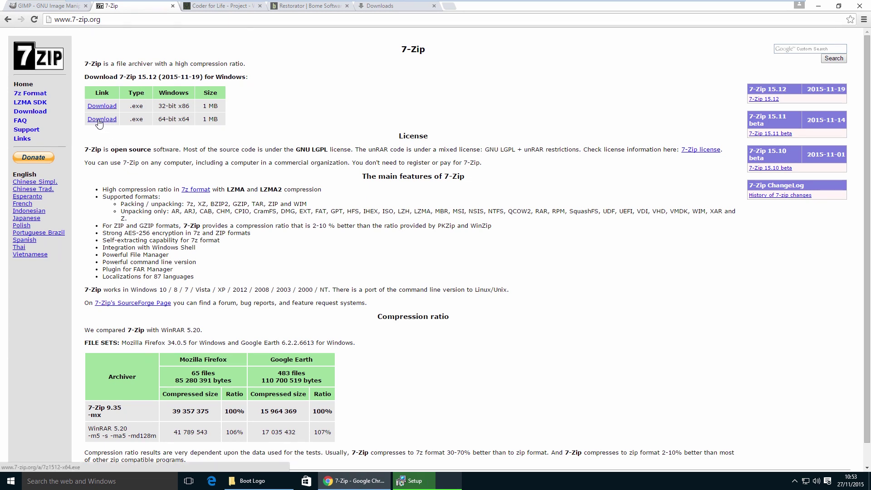
- Save the signer (64-bit) link from Coder for Life as signer64.exe into Desktop\Boot Logo
{"action": "left_click", "coordinate": [228, 9]}
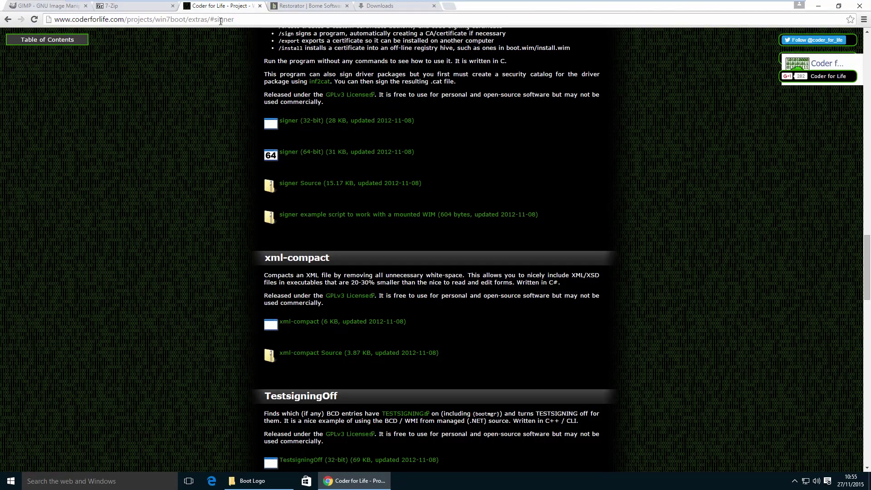
{"action": "left_click_drag", "start_coordinate": [239, 21], "coordinate": [54, 18]}
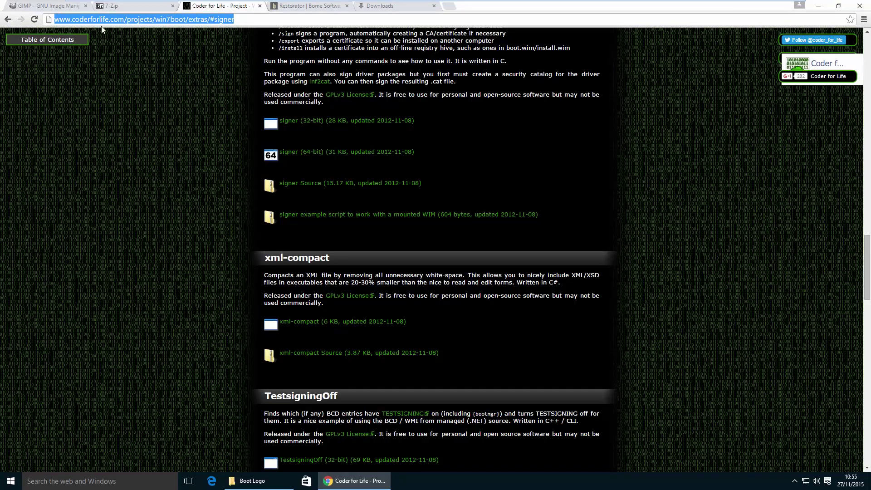
{"action": "right_click", "coordinate": [303, 153]}
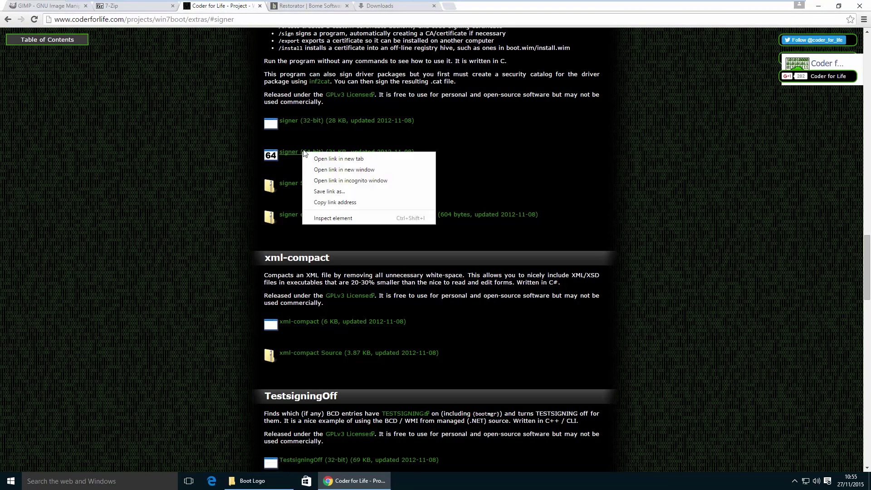
{"action": "left_click", "coordinate": [319, 192]}
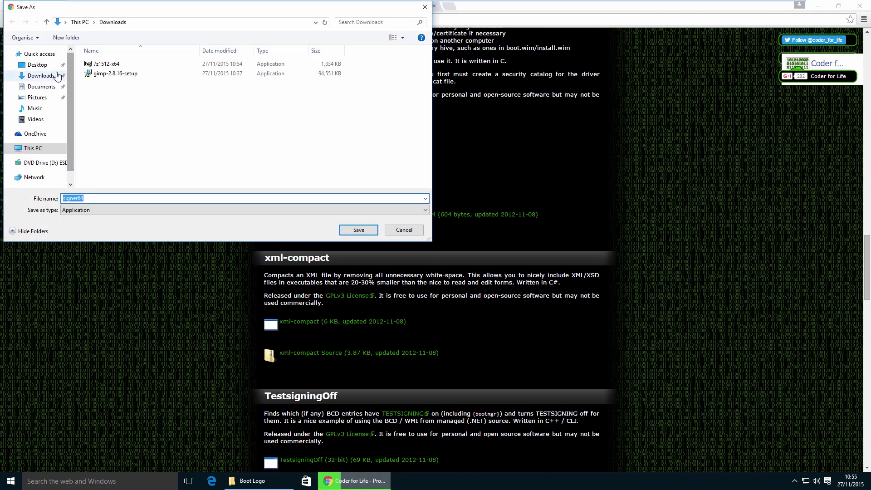
{"action": "left_click", "coordinate": [37, 65]}
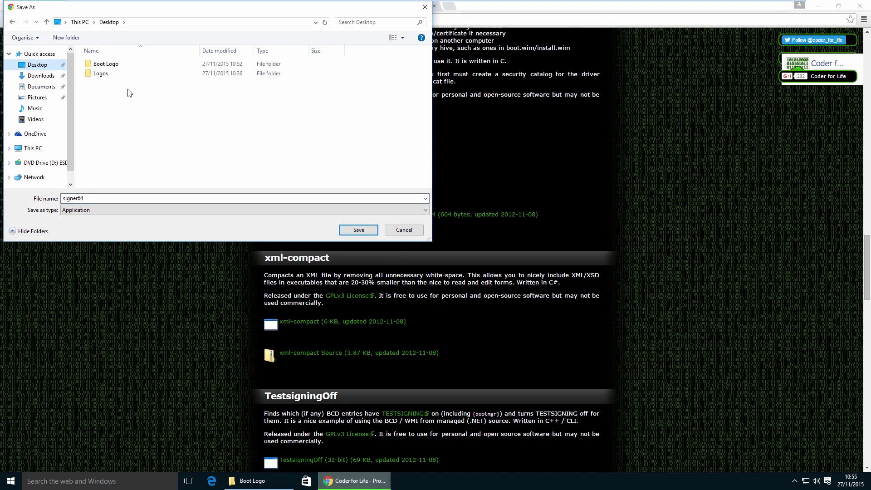
{"action": "double_click", "coordinate": [103, 65]}
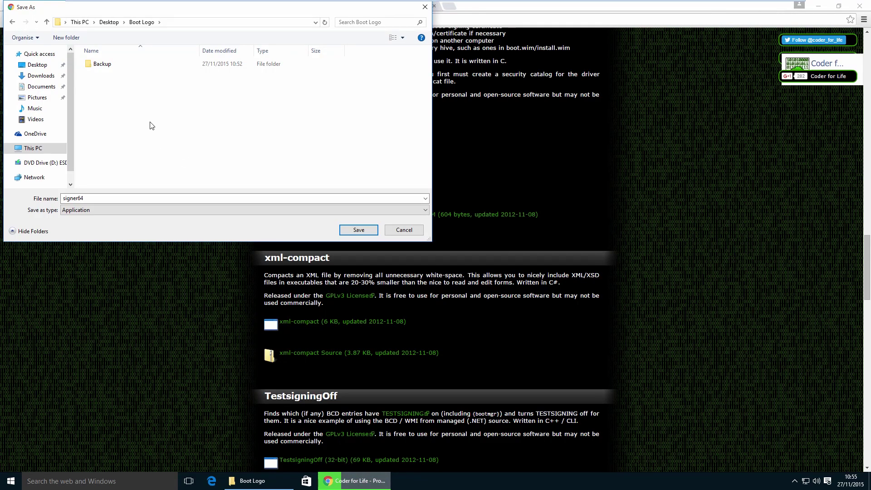
{"action": "left_click", "coordinate": [363, 230]}
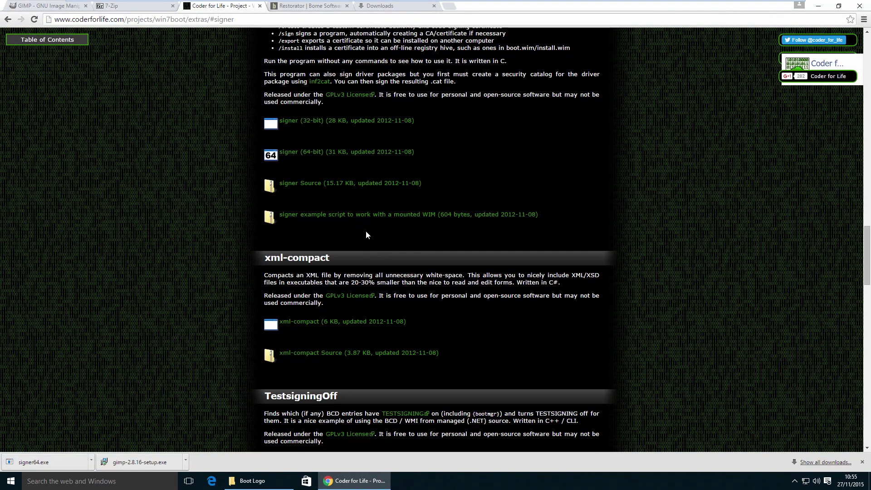
- Go to the Restorator downloads page and find the English Version [USA] download
{"action": "left_click", "coordinate": [308, 6]}
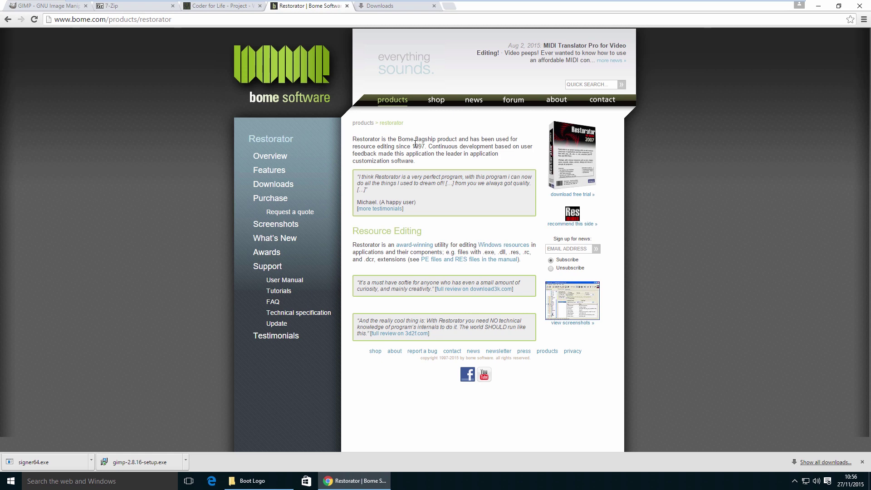
{"action": "left_click", "coordinate": [267, 185]}
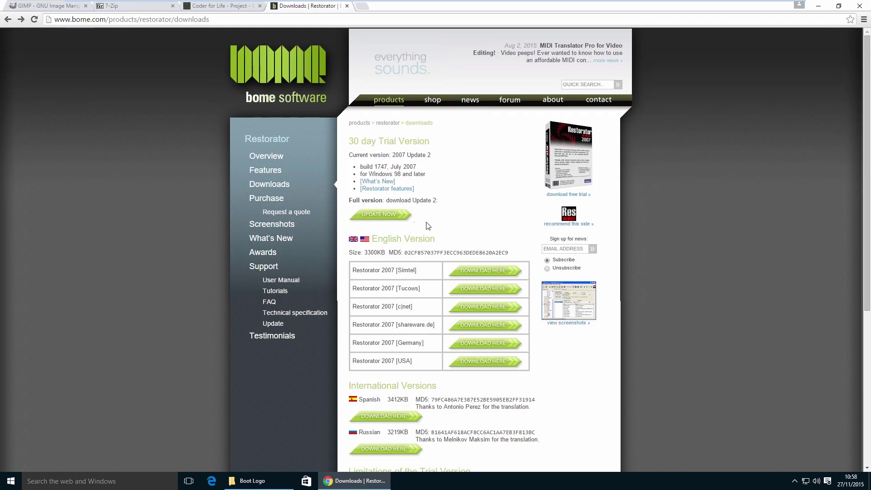
{"action": "left_click_drag", "start_coordinate": [374, 241], "coordinate": [434, 238]}
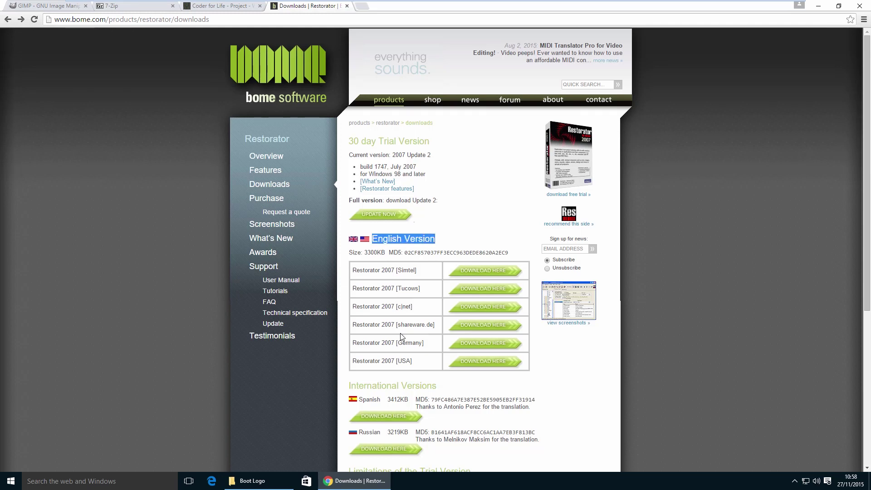
{"action": "left_click_drag", "start_coordinate": [396, 361], "coordinate": [414, 378]}
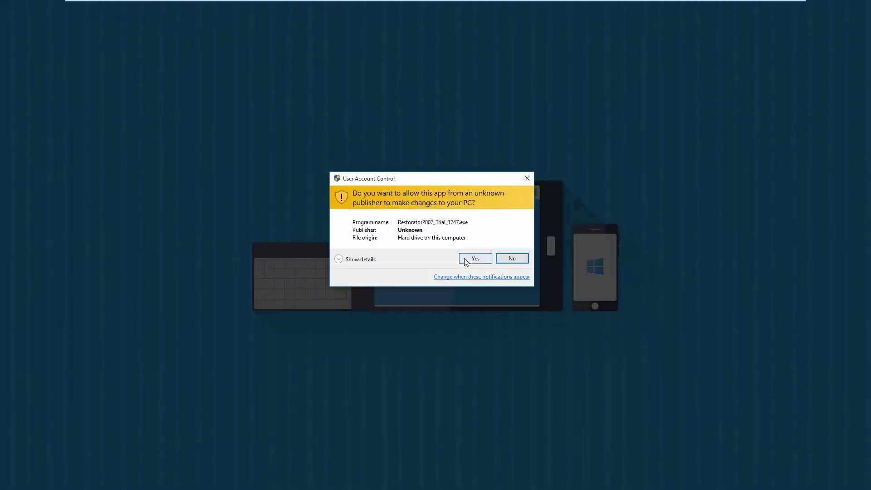
- Allow the Restorator installer and finish setup without viewing readme.txt
{"action": "left_click", "coordinate": [474, 259]}
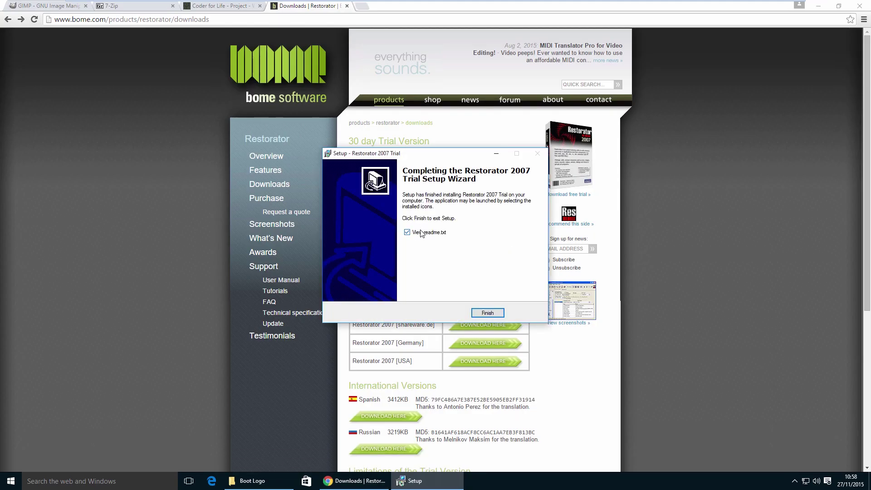
{"action": "left_click", "coordinate": [421, 233]}
{"action": "left_click", "coordinate": [481, 312]}
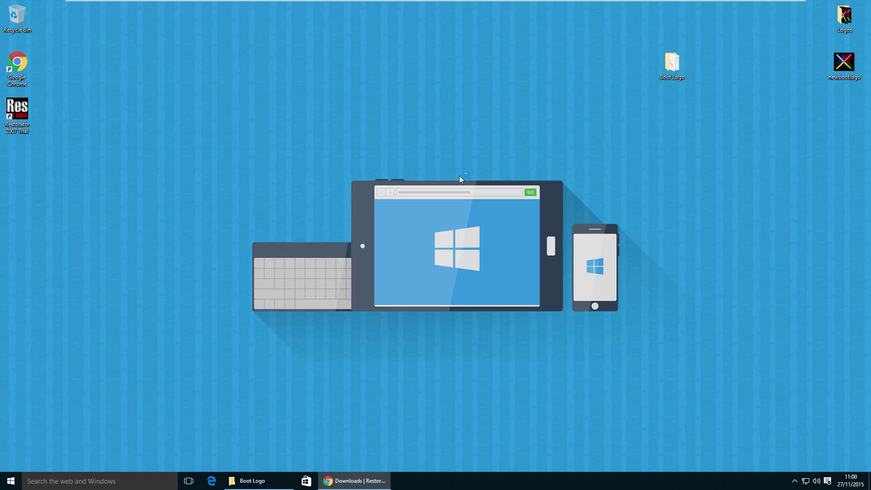
- Launch Restorator 2007 Trial, dismiss the trial reminder and decline the .res association
{"action": "double_click", "coordinate": [20, 117]}
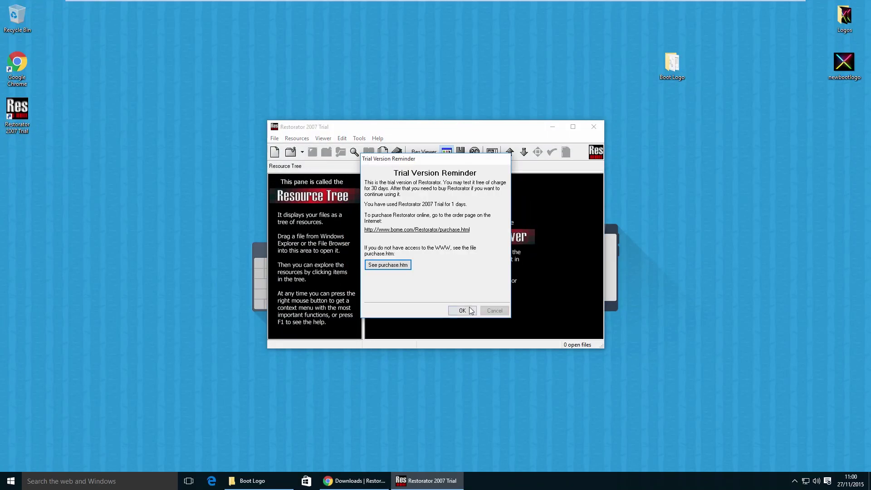
{"action": "left_click", "coordinate": [462, 311]}
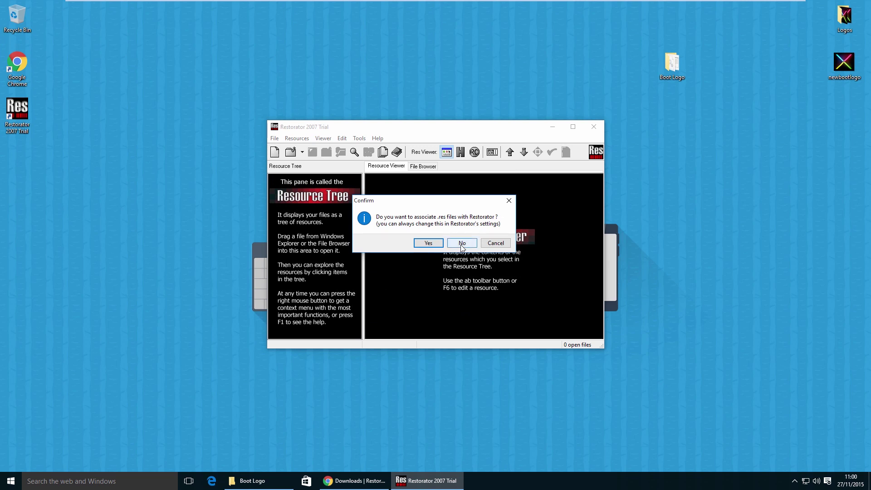
{"action": "left_click", "coordinate": [461, 243]}
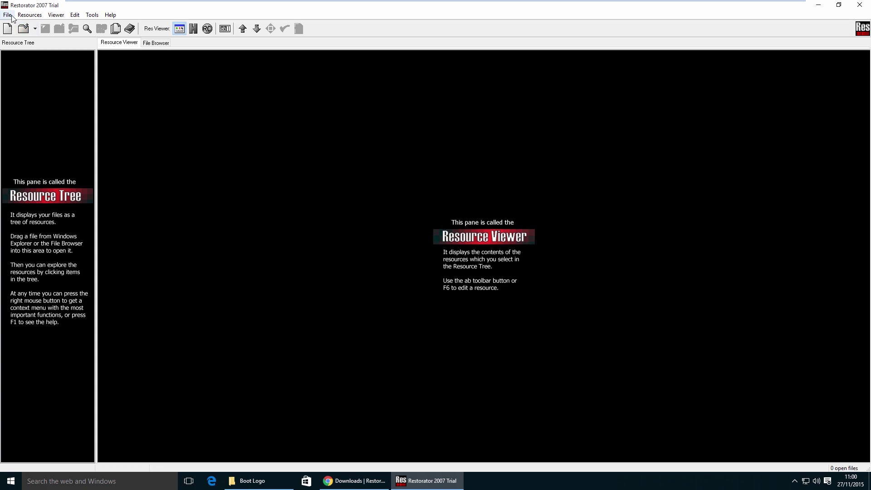
- Open bootres.dll from the desktop Boot Logo folder via File > Open
{"action": "left_click", "coordinate": [7, 14]}
{"action": "left_click", "coordinate": [22, 35]}
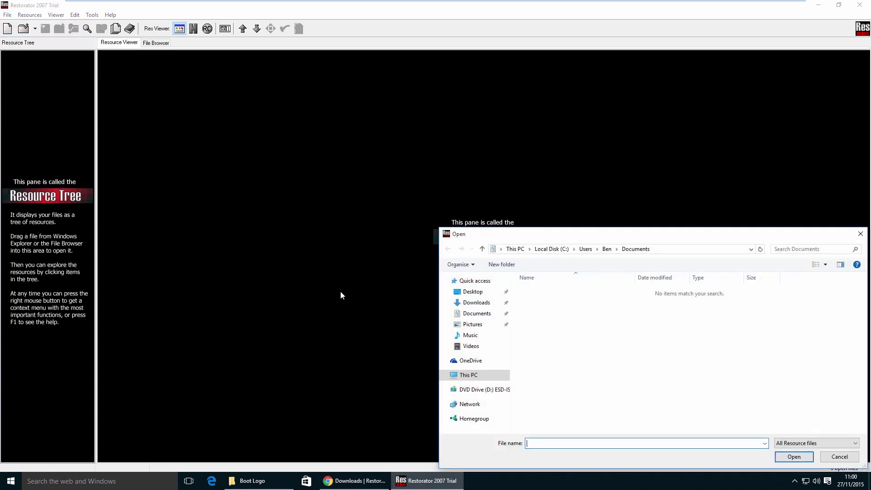
{"action": "left_click", "coordinate": [472, 289]}
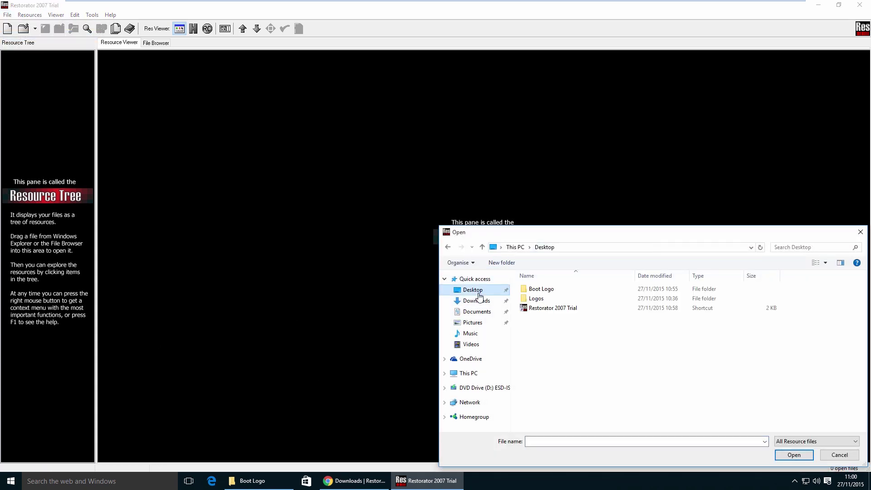
{"action": "left_click", "coordinate": [566, 290]}
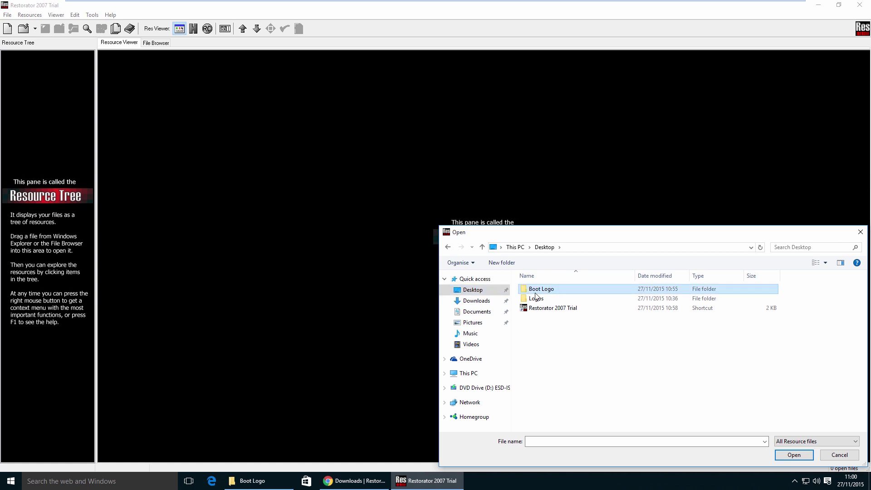
{"action": "double_click", "coordinate": [562, 289]}
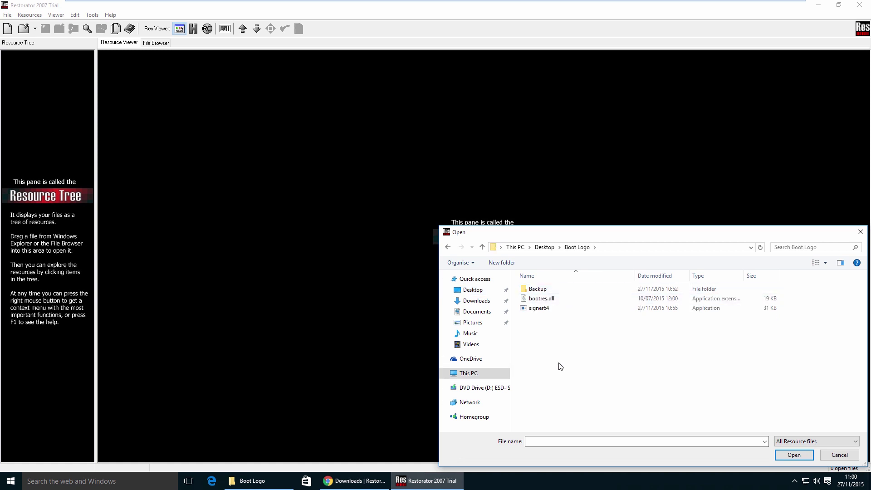
{"action": "left_click", "coordinate": [545, 299]}
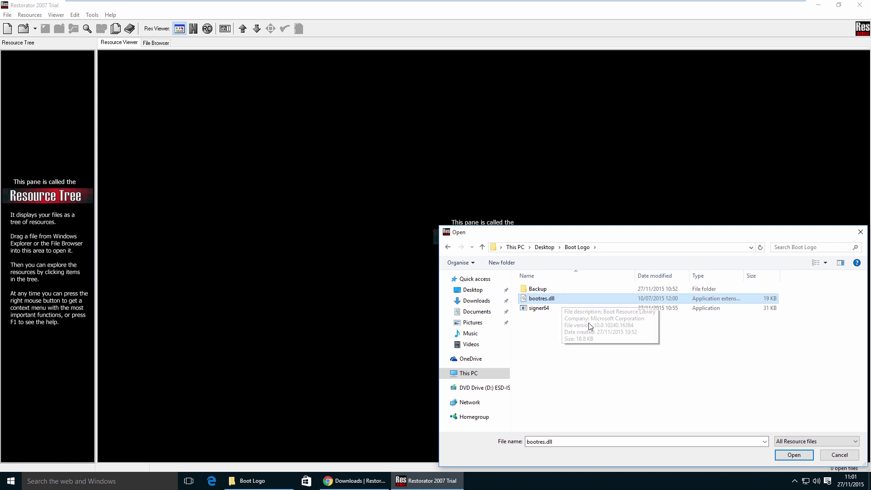
{"action": "left_click", "coordinate": [785, 450]}
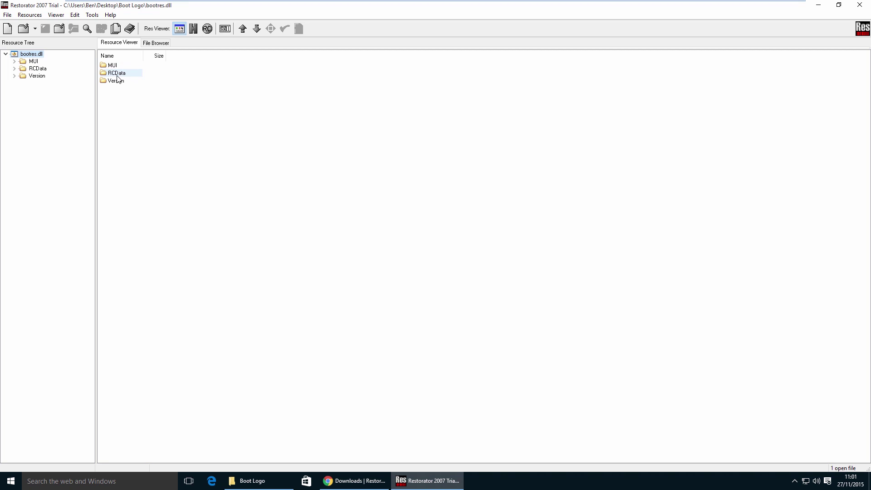
- Choose Extract as... for resource 1 under RCData in bootres.dll
{"action": "double_click", "coordinate": [120, 74]}
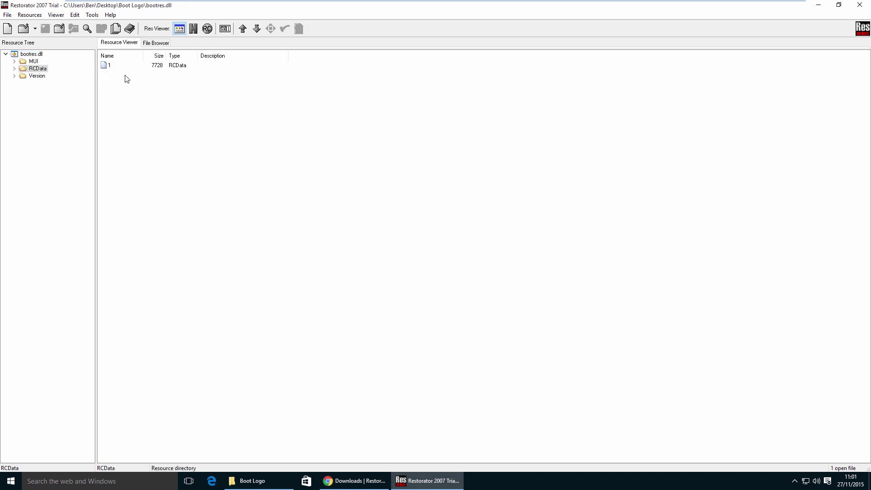
{"action": "left_click", "coordinate": [111, 68]}
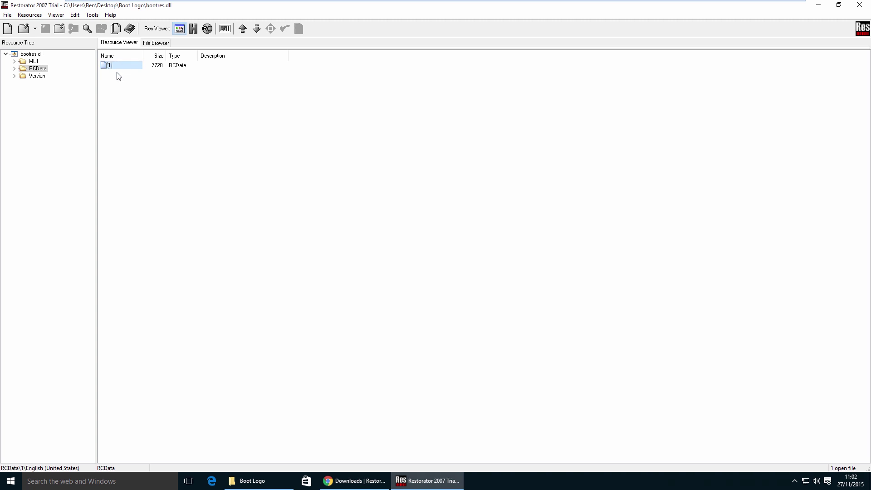
{"action": "right_click", "coordinate": [113, 67]}
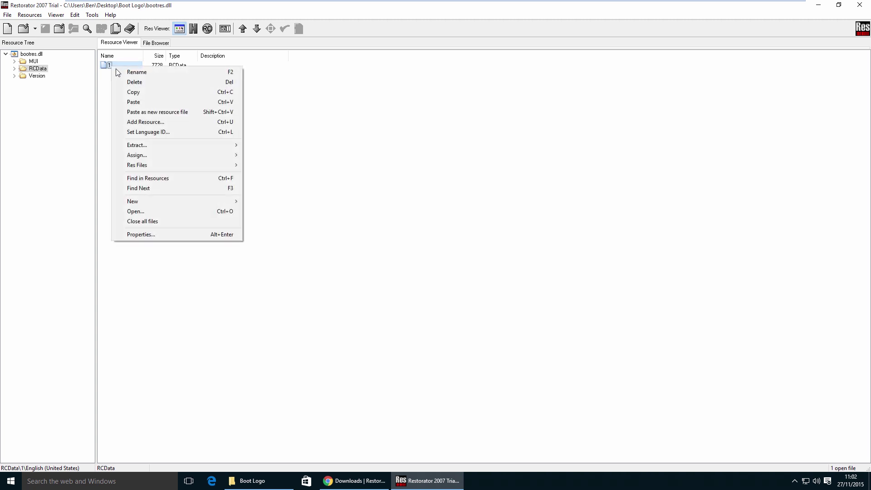
{"action": "mouse_move", "coordinate": [140, 149]}
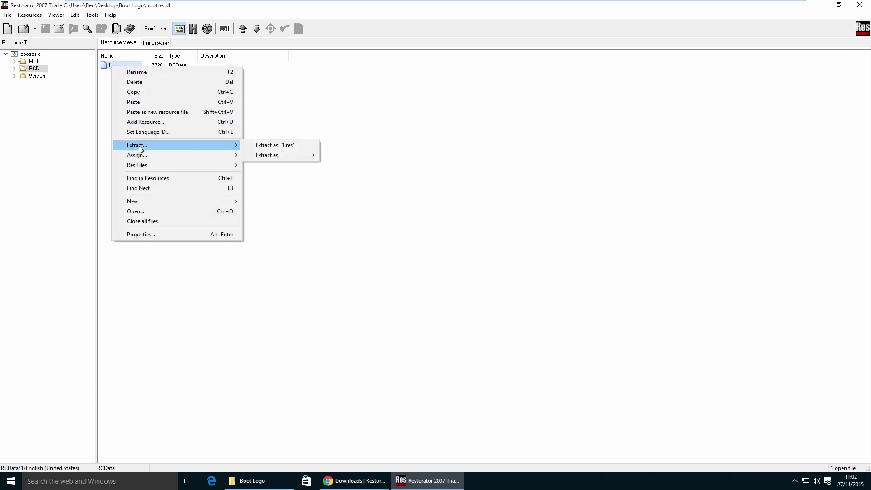
{"action": "mouse_move", "coordinate": [273, 155]}
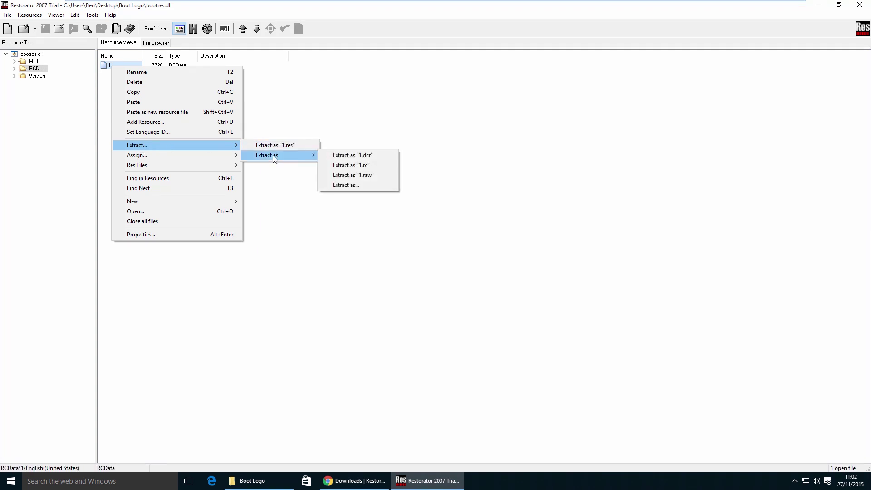
{"action": "left_click", "coordinate": [340, 185]}
- Target the Boot Logo folder, clear the default file name and open the file-type list
{"action": "left_click", "coordinate": [539, 290]}
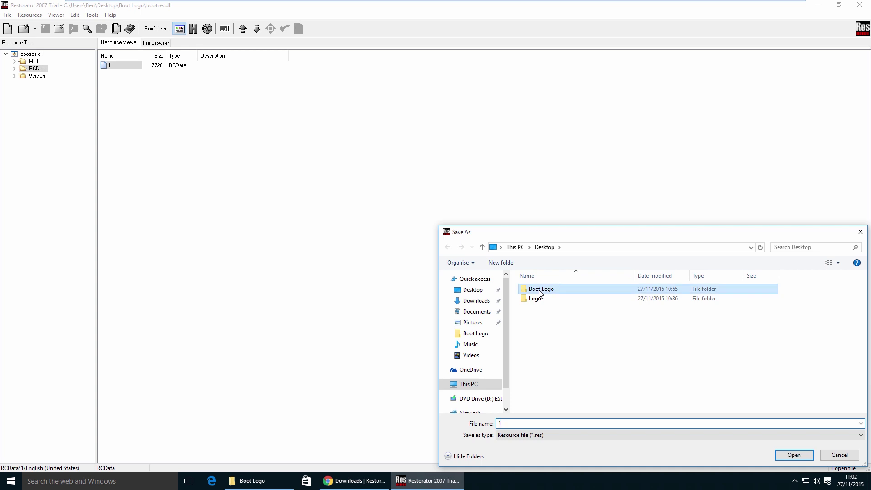
{"action": "double_click", "coordinate": [540, 293]}
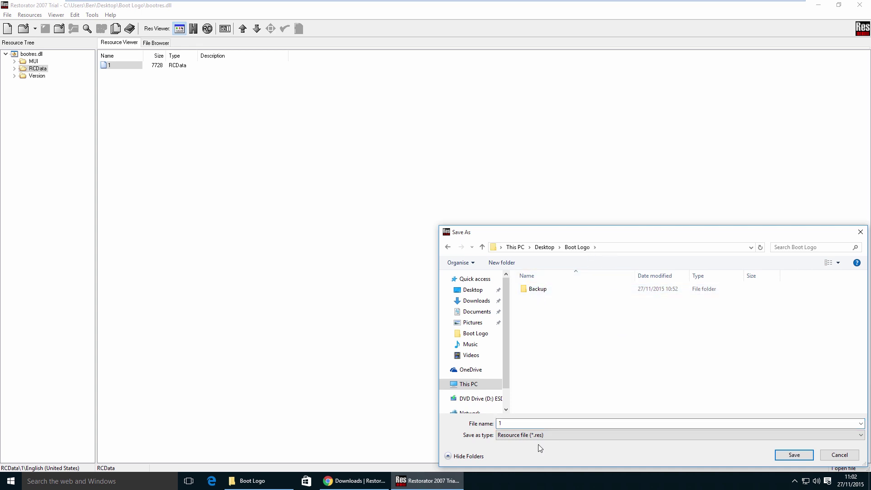
{"action": "double_click", "coordinate": [534, 423]}
{"action": "key", "text": "BackSpace"}
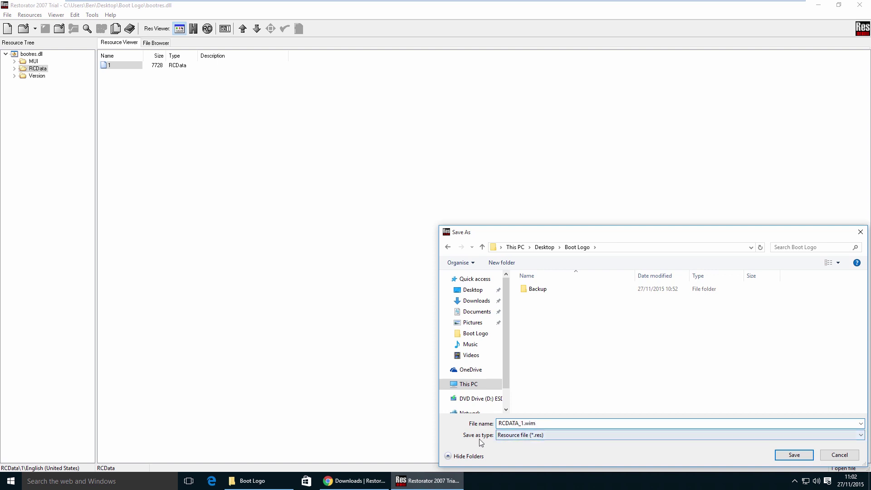
{"action": "left_click", "coordinate": [581, 436]}
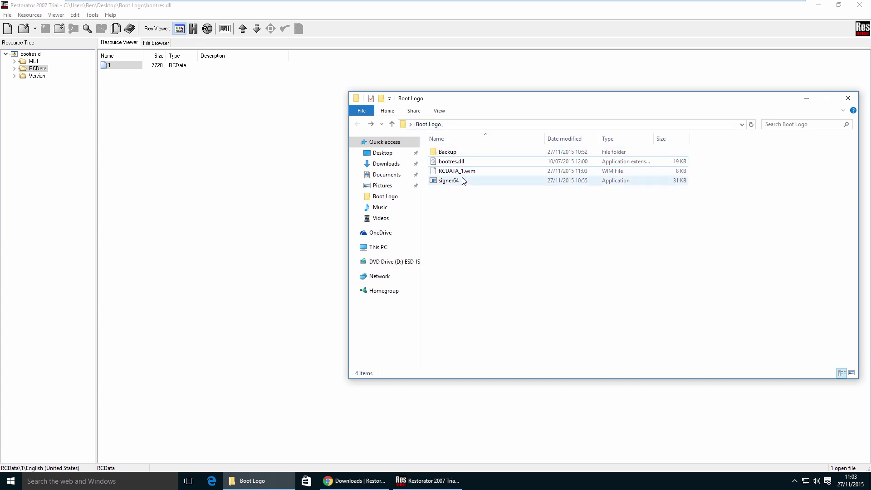
- Extract RCDATA_1.wim into an RCDATA_1 folder
{"action": "left_click", "coordinate": [449, 172]}
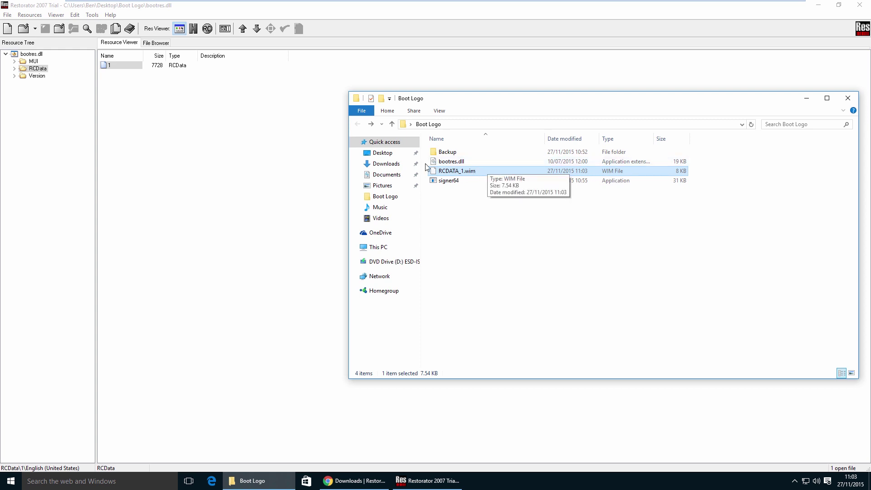
{"action": "right_click", "coordinate": [454, 172]}
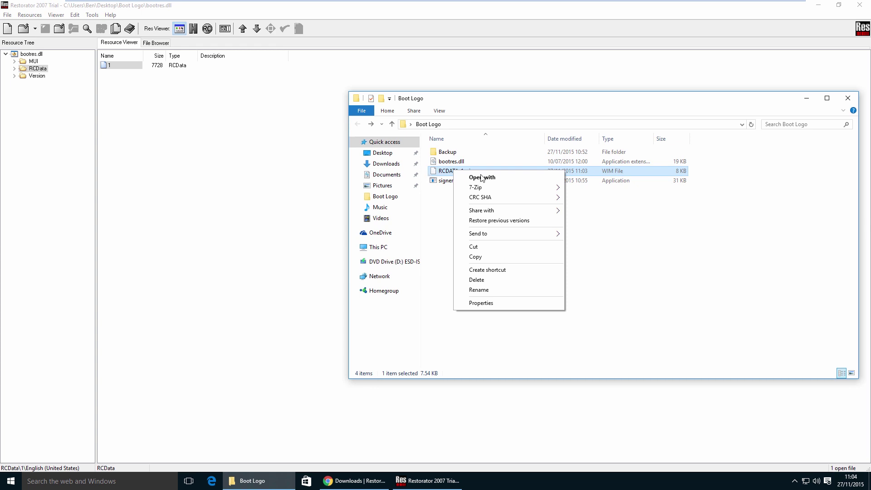
{"action": "mouse_move", "coordinate": [495, 190]}
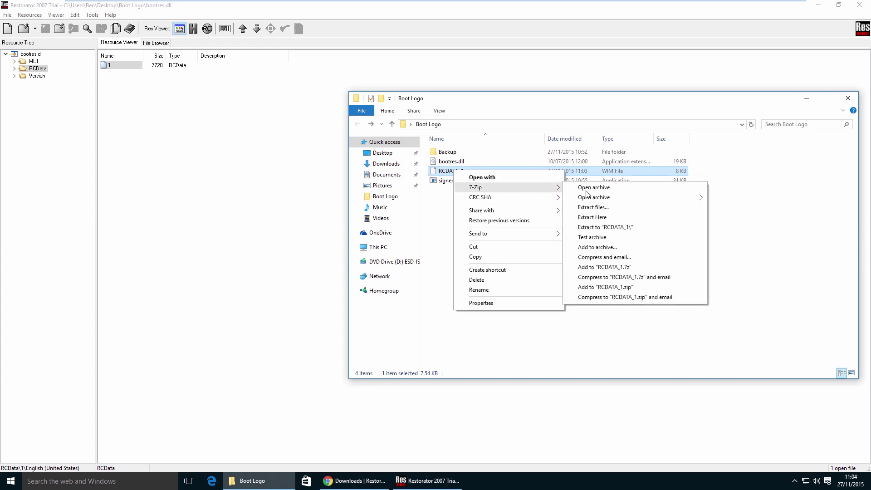
{"action": "left_click", "coordinate": [631, 232]}
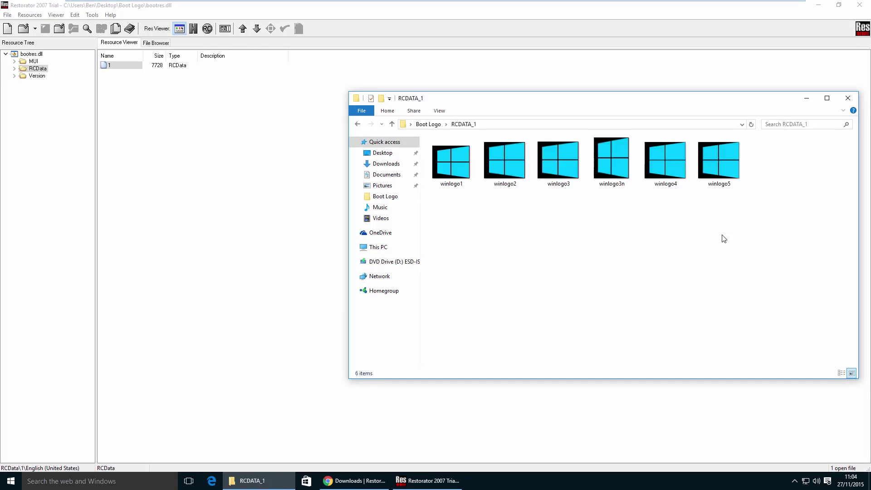
- Confirm winlogo5 is 321 x 284 pixels at 24-bit, then minimize Explorer and Restorator
{"action": "left_click_drag", "start_coordinate": [760, 221], "coordinate": [583, 237]}
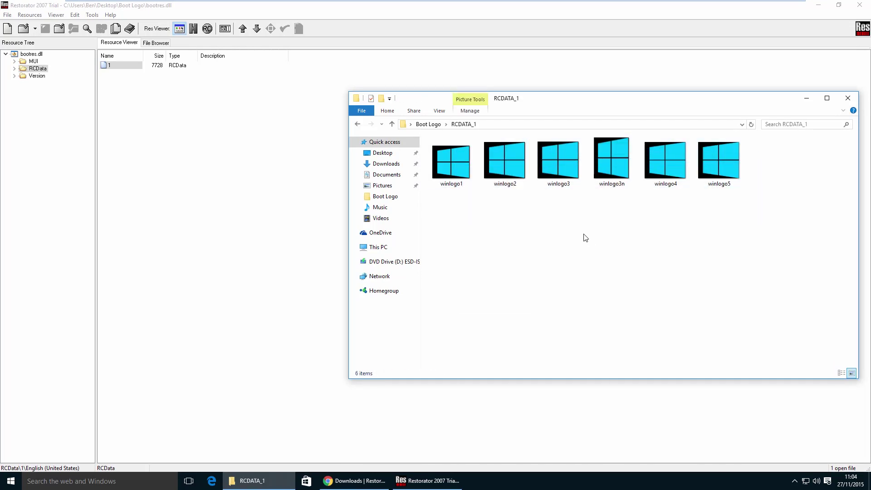
{"action": "right_click", "coordinate": [715, 154]}
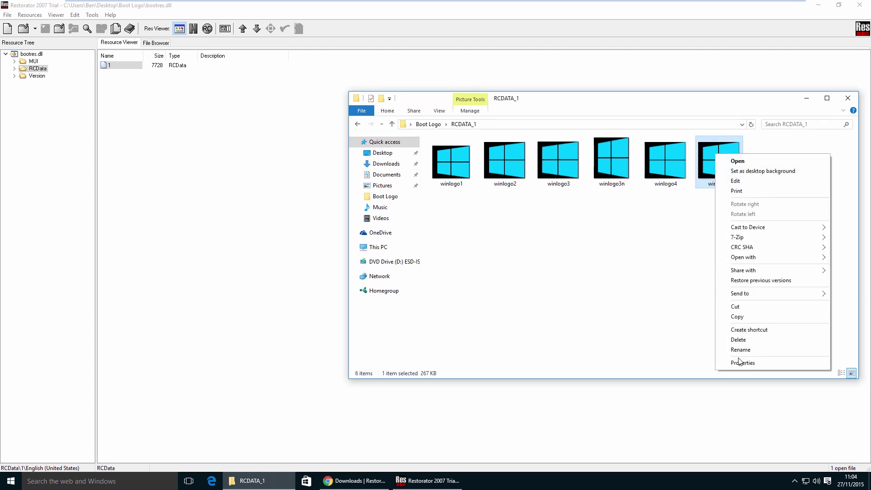
{"action": "left_click", "coordinate": [741, 362]}
{"action": "left_click", "coordinate": [762, 177]}
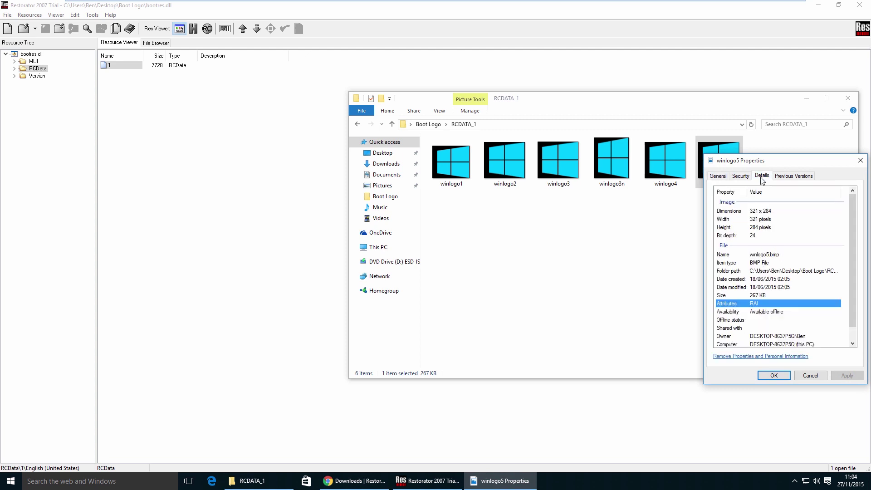
{"action": "left_click", "coordinate": [755, 211]}
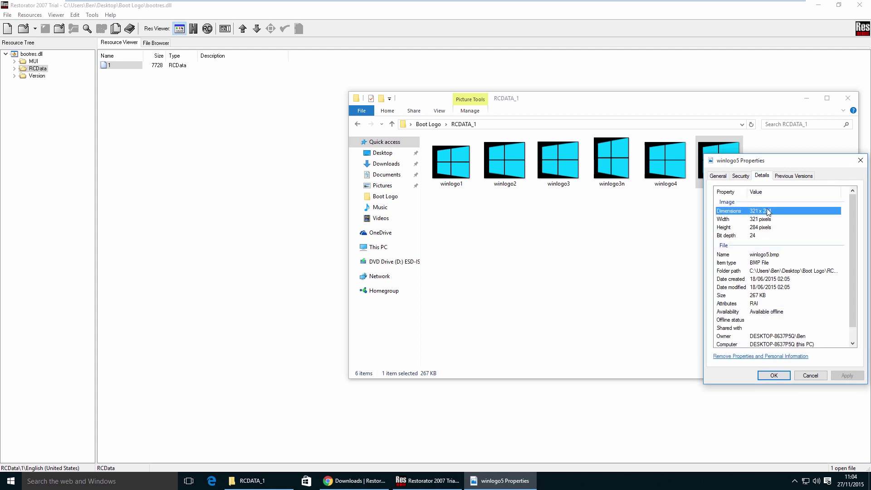
{"action": "left_click", "coordinate": [762, 236]}
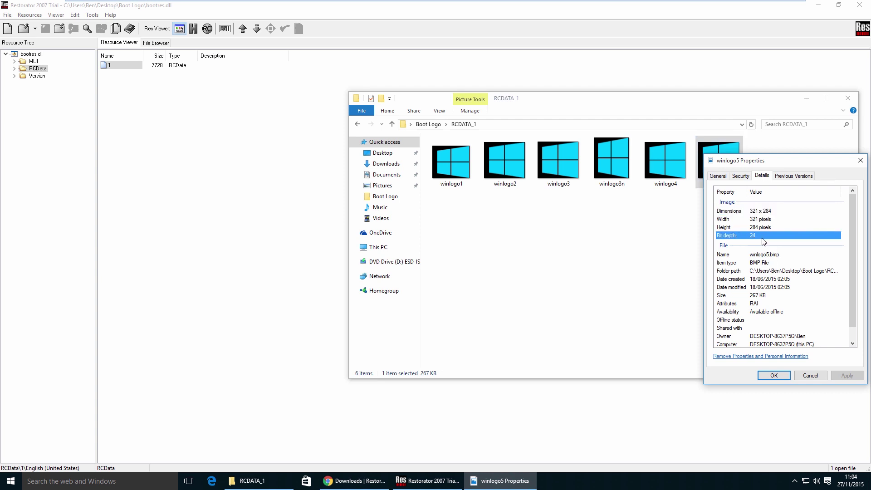
{"action": "left_click", "coordinate": [762, 264]}
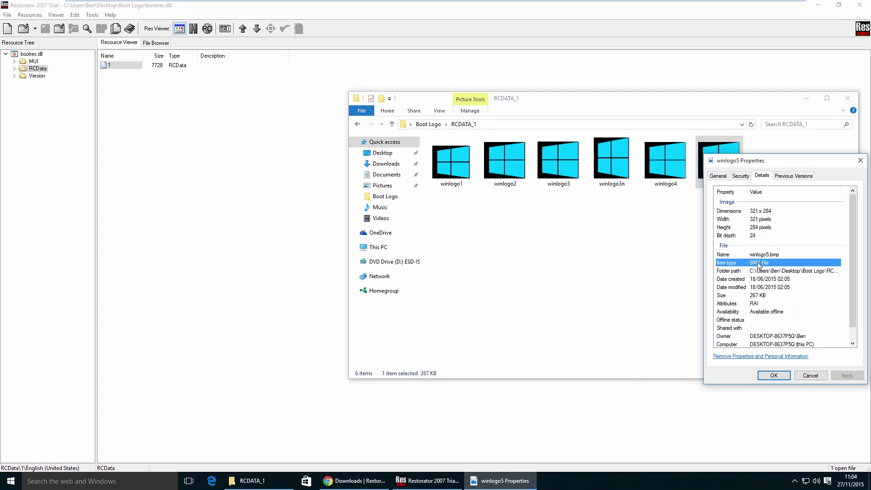
{"action": "key", "text": "Up"}
{"action": "key", "text": "Up"}
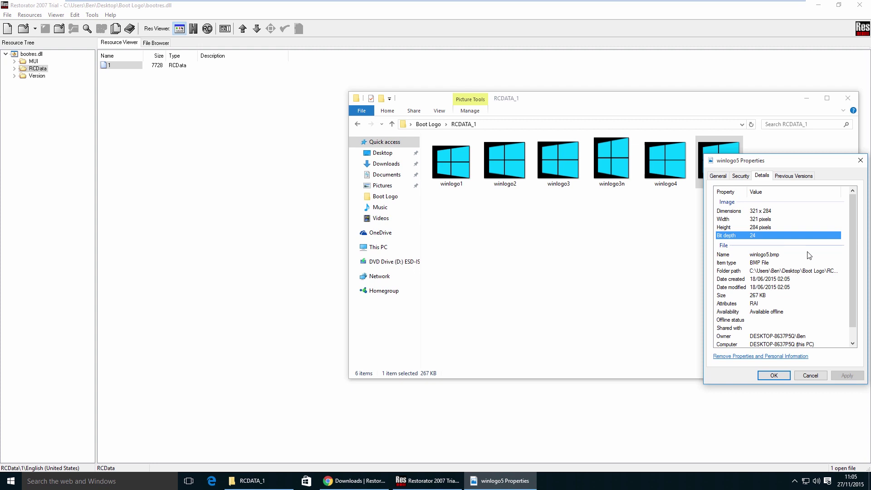
{"action": "key", "text": "Escape"}
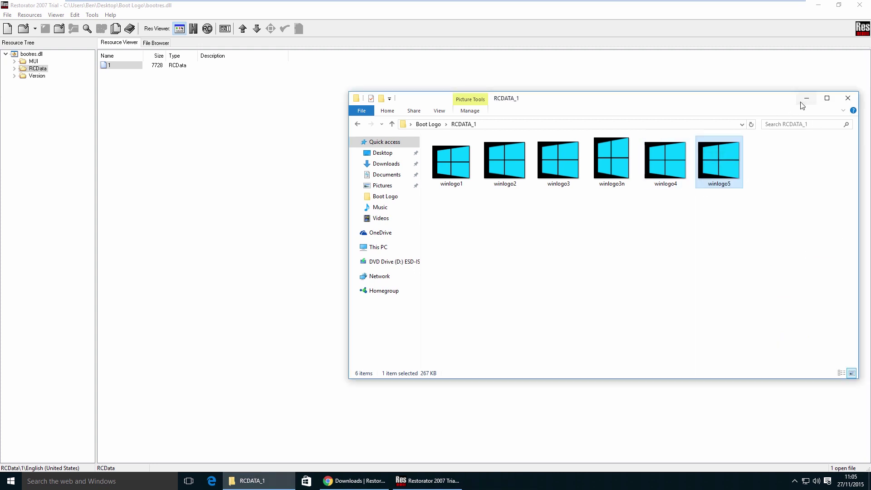
{"action": "left_click", "coordinate": [805, 99]}
{"action": "left_click", "coordinate": [818, 5]}
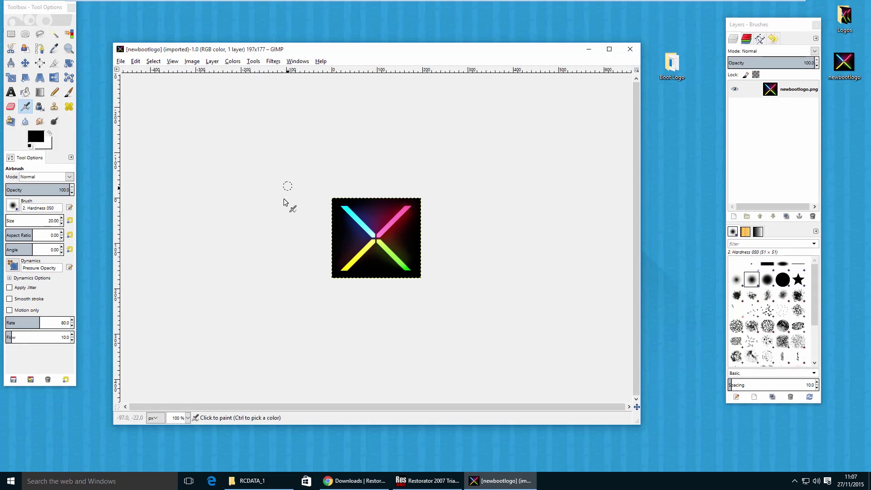
- Recheck winlogo5's dimensions in its Properties details, then return to GIMP
{"action": "left_click", "coordinate": [262, 482]}
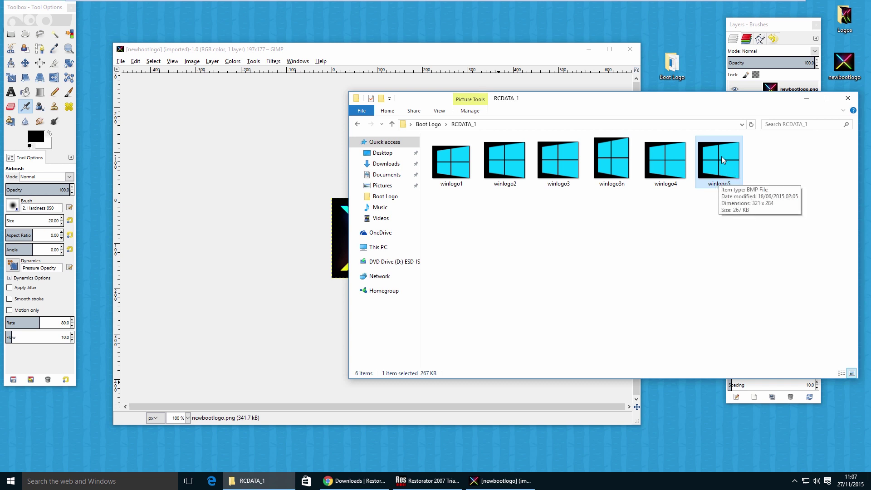
{"action": "right_click", "coordinate": [717, 190]}
{"action": "left_click", "coordinate": [744, 363]}
{"action": "left_click", "coordinate": [756, 214]}
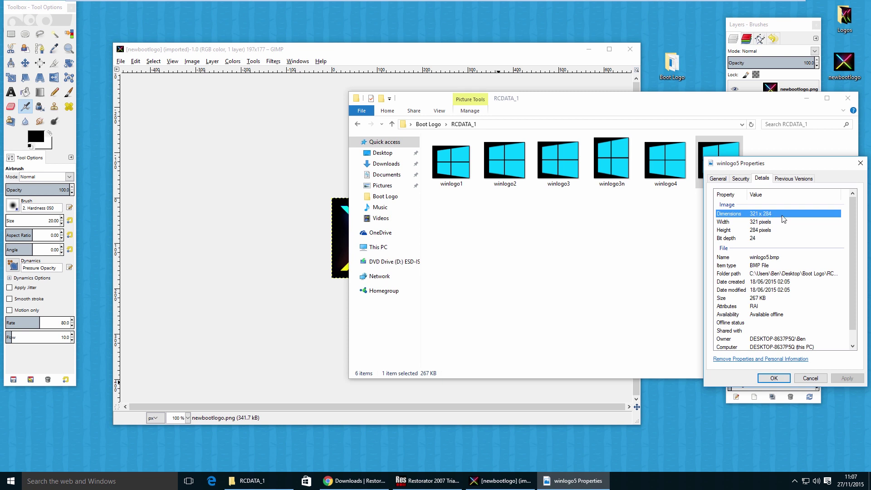
{"action": "left_click", "coordinate": [811, 378]}
{"action": "left_click", "coordinate": [806, 98]}
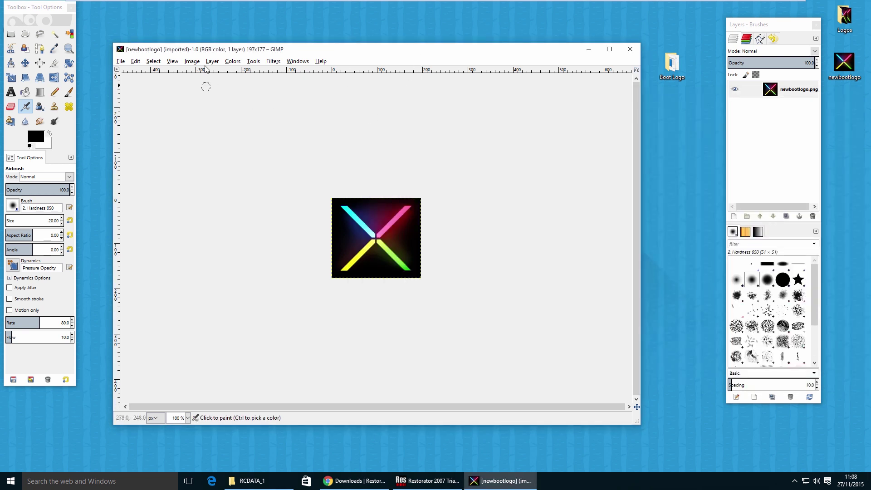
- Scale the X logo image to 321 × 288 pixels
{"action": "left_click", "coordinate": [191, 62]}
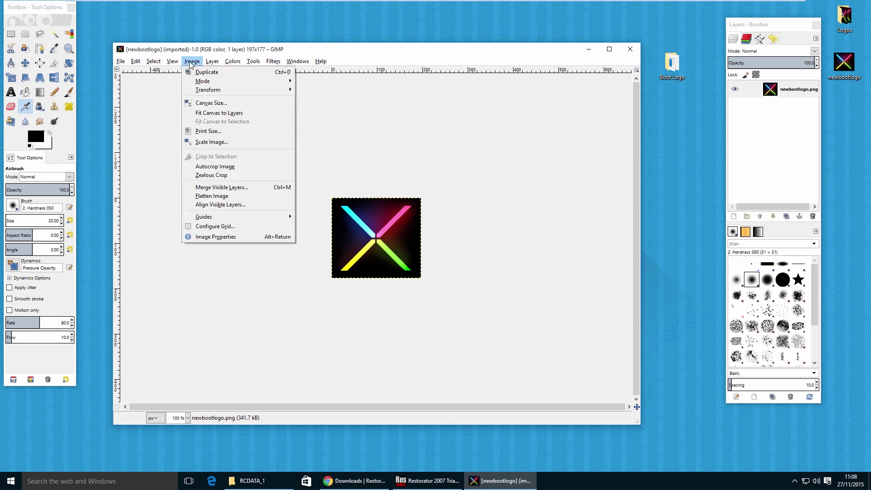
{"action": "left_click", "coordinate": [209, 142]}
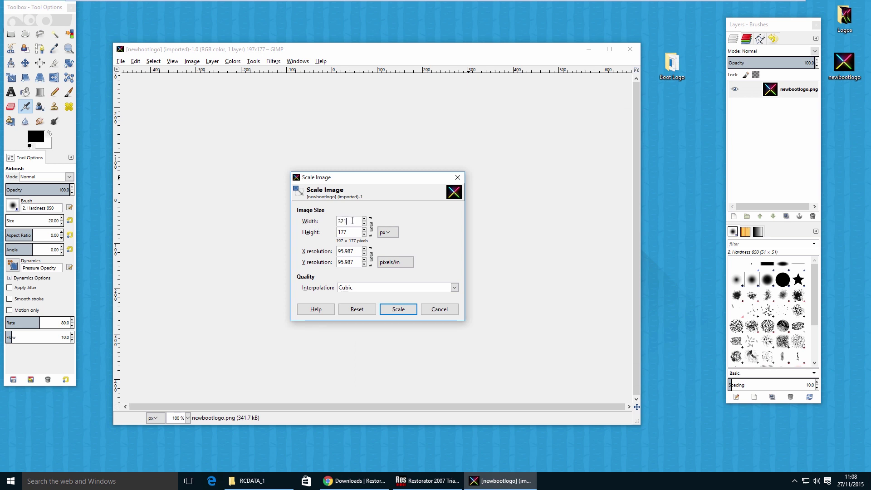
{"action": "key", "text": "Tab"}
{"action": "double_click", "coordinate": [342, 233]}
{"action": "left_click", "coordinate": [351, 231]}
{"action": "left_click", "coordinate": [398, 309]}
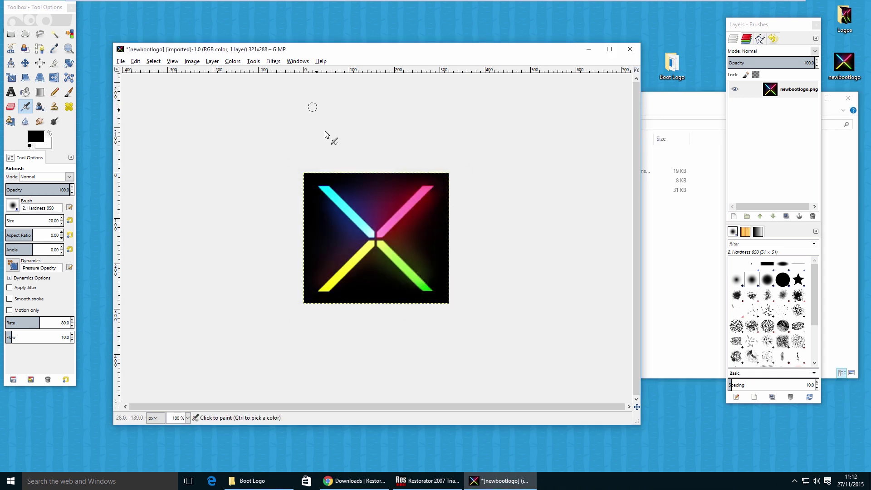
{"action": "left_click", "coordinate": [120, 60]}
- Export into the Boot Logo folder with Windows BMP image as the file type
{"action": "left_click", "coordinate": [145, 181]}
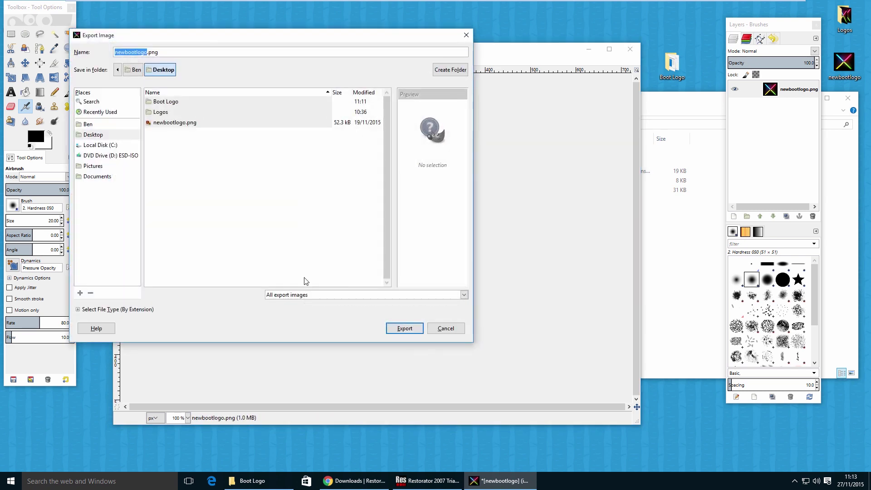
{"action": "double_click", "coordinate": [195, 104]}
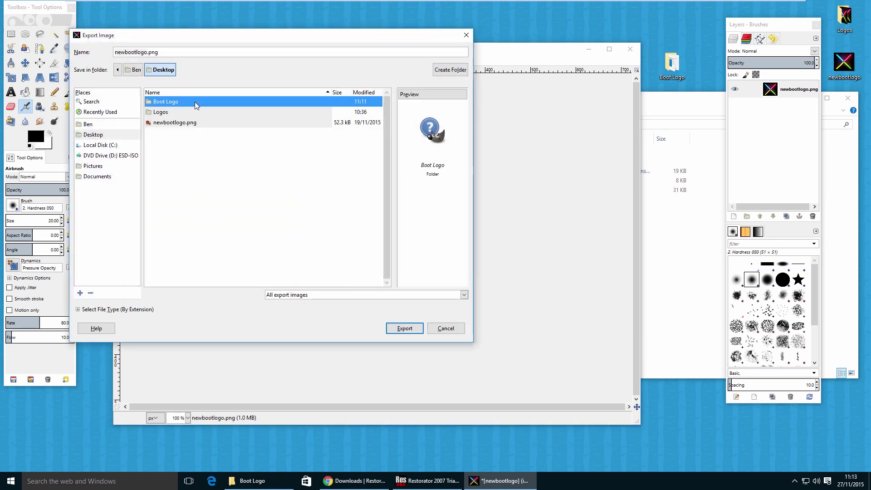
{"action": "left_click", "coordinate": [78, 309]}
{"action": "scroll", "coordinate": [254, 280], "scroll_direction": "down", "scroll_amount": 8}
{"action": "scroll", "coordinate": [254, 280], "scroll_direction": "down", "scroll_amount": 3}
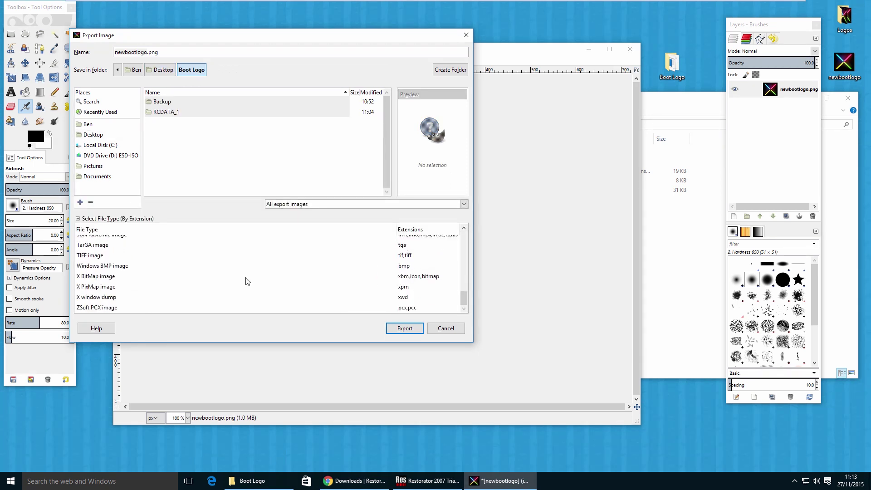
{"action": "left_click", "coordinate": [97, 267]}
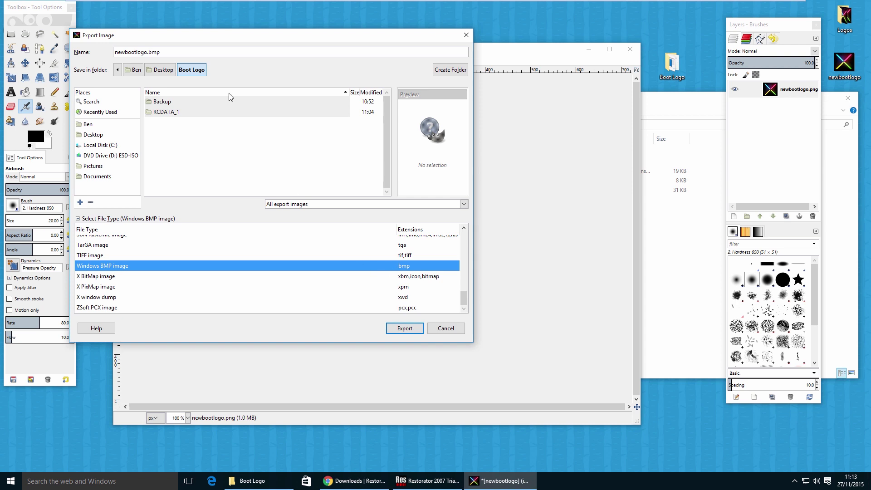
- Name the file winlogo5.bmp, export it, and select it in the Boot Logo folder
{"action": "double_click", "coordinate": [126, 53]}
{"action": "key", "text": "BackSpace"}
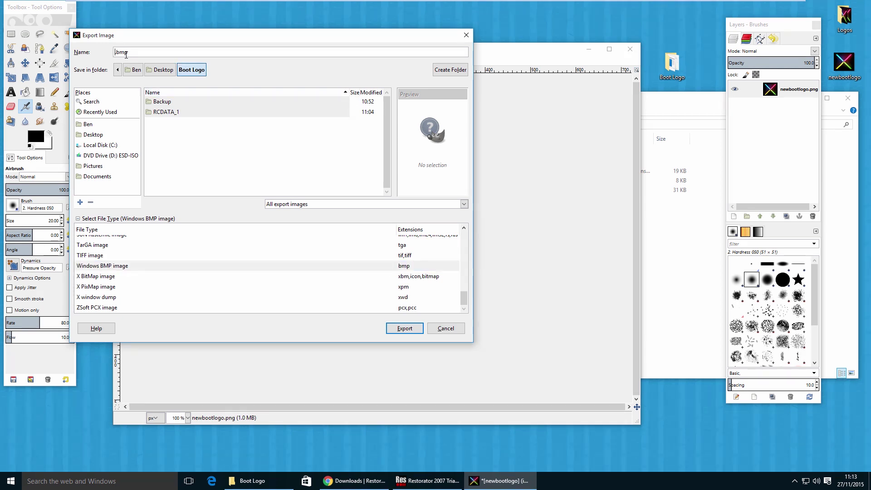
{"action": "type", "text": "winlogo5"}
{"action": "left_click", "coordinate": [404, 328]}
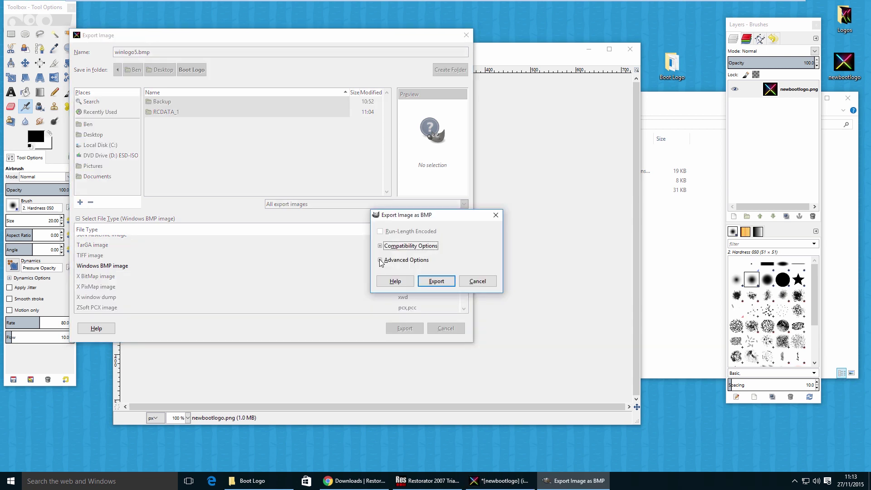
{"action": "left_click", "coordinate": [442, 287]}
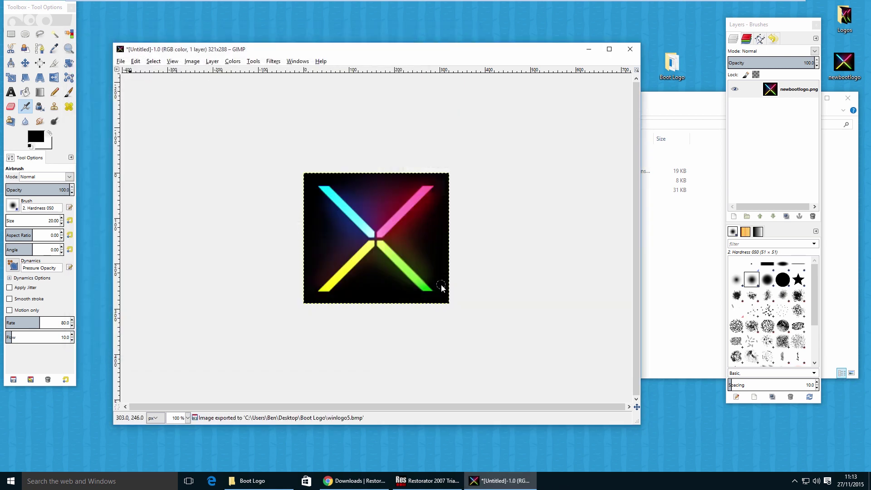
{"action": "key", "text": "alt+Tab"}
{"action": "left_click", "coordinate": [471, 205]}
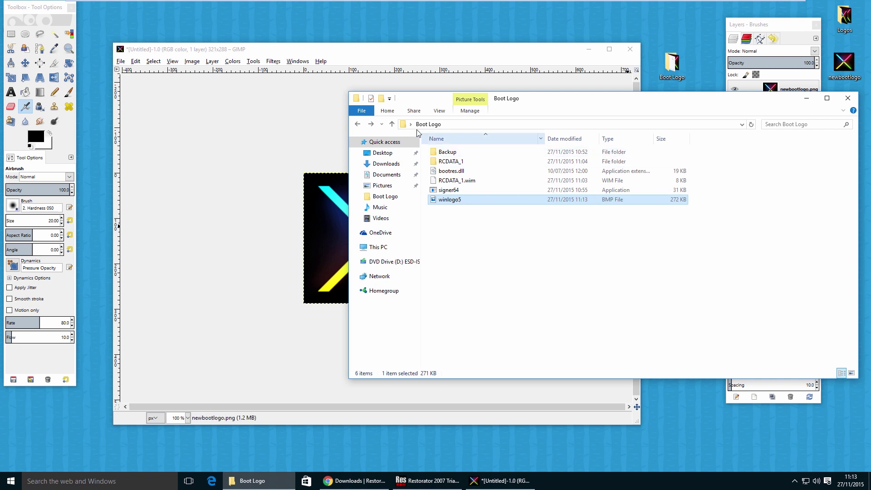
- Look up winlogo4's dimensions in RCDATA_1: 242 x 214 pixels at 24-bit
{"action": "right_click", "coordinate": [451, 203]}
{"action": "key", "text": "alt+Right"}
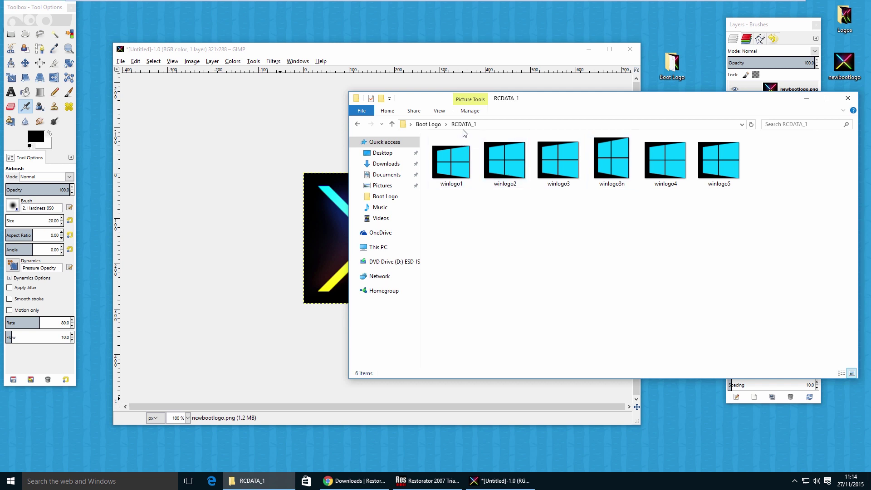
{"action": "right_click", "coordinate": [673, 177]}
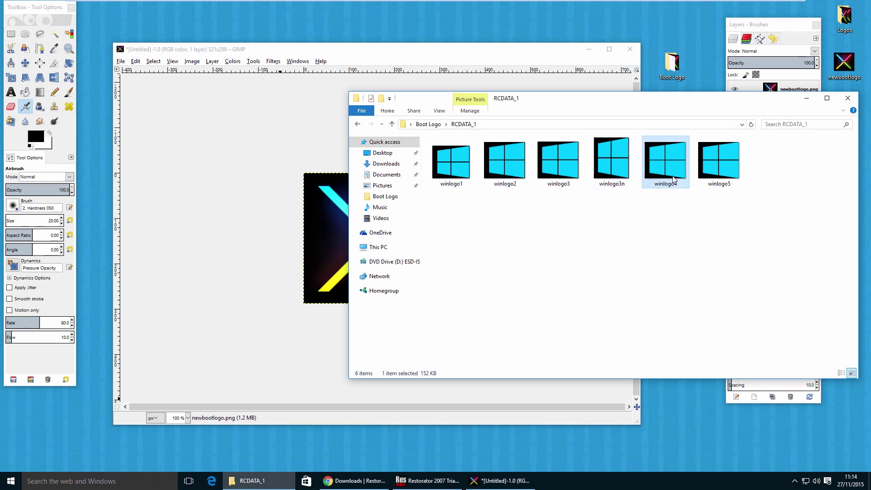
{"action": "left_click", "coordinate": [702, 384]}
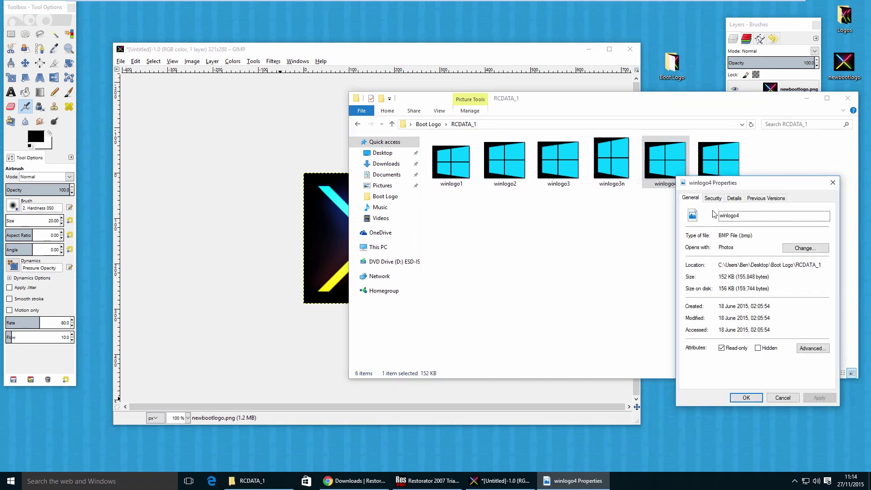
{"action": "left_click", "coordinate": [734, 198]}
{"action": "left_click", "coordinate": [730, 234]}
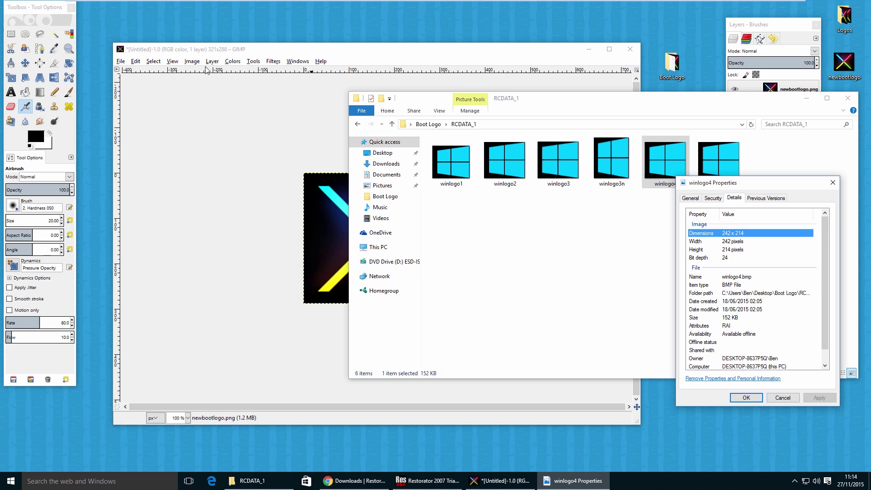
{"action": "left_click", "coordinate": [191, 62]}
- Scale the logo to width 242, giving 242 × 217 pixels
{"action": "left_click", "coordinate": [211, 142]}
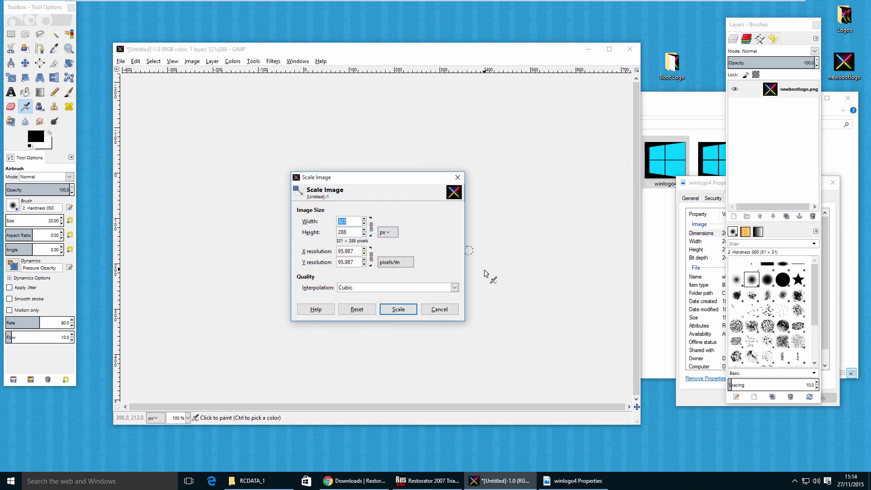
{"action": "type", "text": "242"}
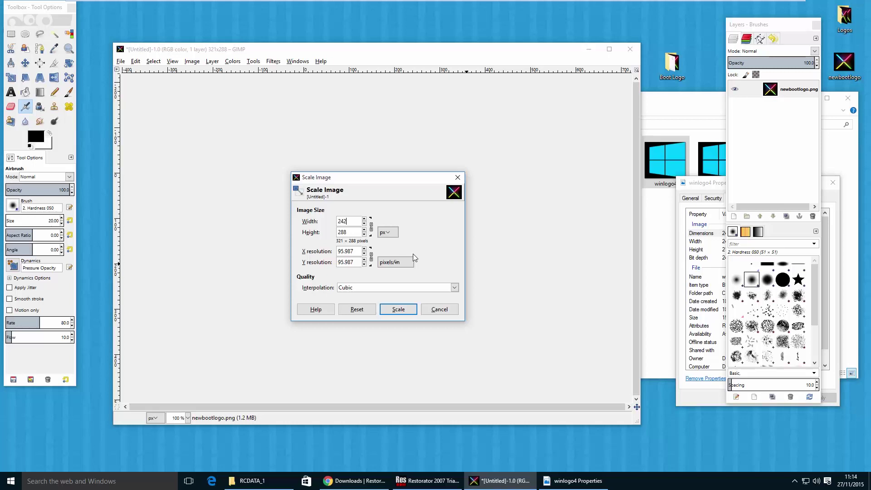
{"action": "left_click", "coordinate": [357, 235]}
{"action": "left_click", "coordinate": [398, 309]}
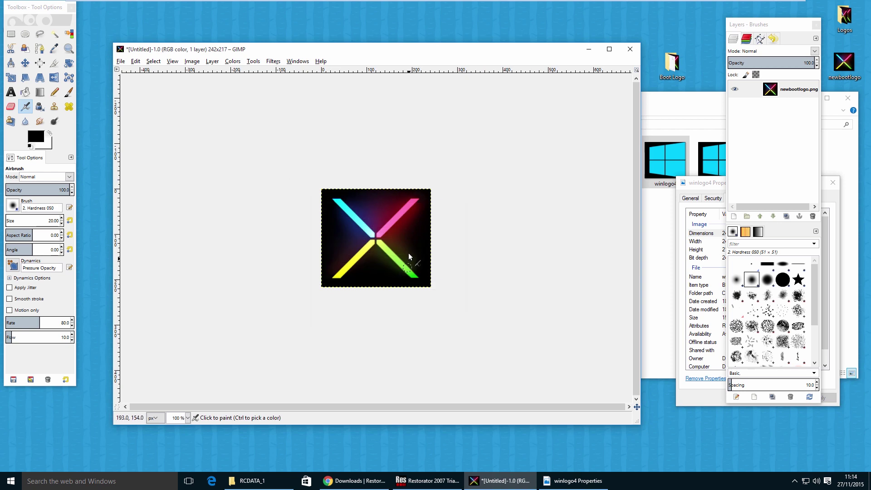
- Export the logo as winlogo4.bmp into Boot Logo with default BMP options
{"action": "left_click", "coordinate": [127, 62]}
{"action": "left_click", "coordinate": [142, 183]}
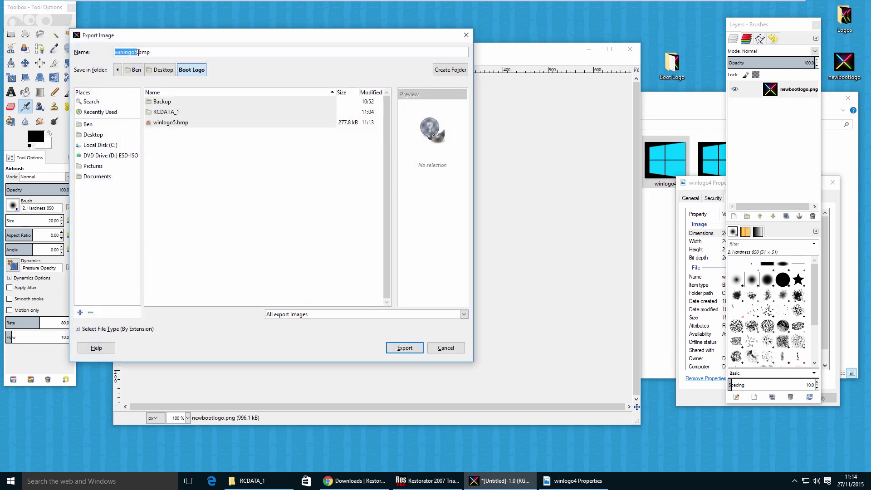
{"action": "left_click", "coordinate": [139, 52]}
{"action": "key", "text": "BackSpace"}
{"action": "left_click", "coordinate": [399, 348]}
{"action": "left_click", "coordinate": [404, 348]}
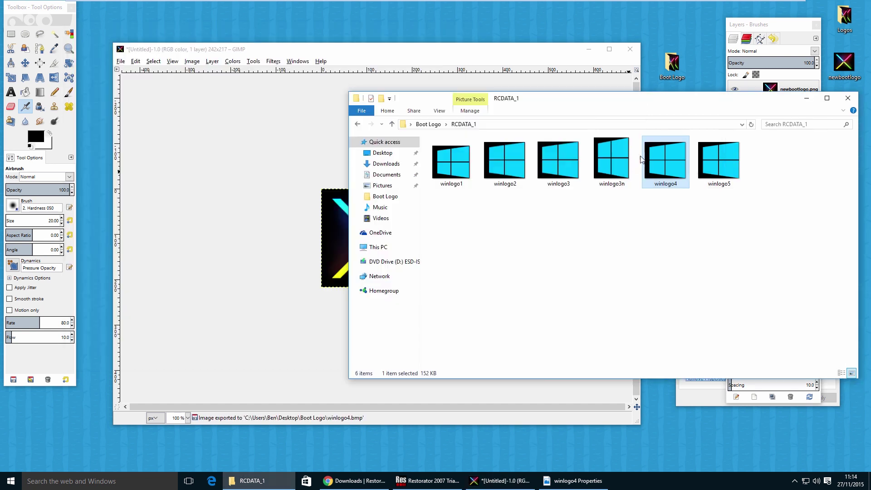
- Select all six winlogo images in the RCDATA_1 folder
{"action": "left_click", "coordinate": [612, 165]}
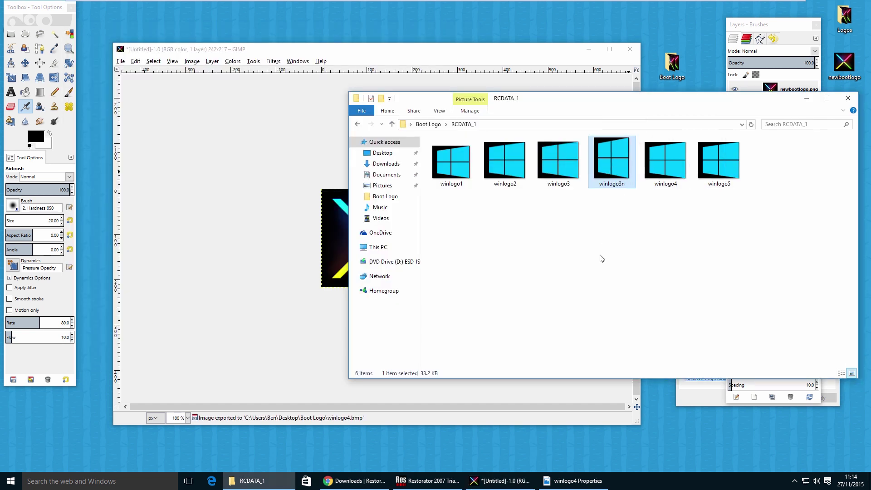
{"action": "left_click", "coordinate": [569, 171]}
{"action": "left_click", "coordinate": [520, 188]}
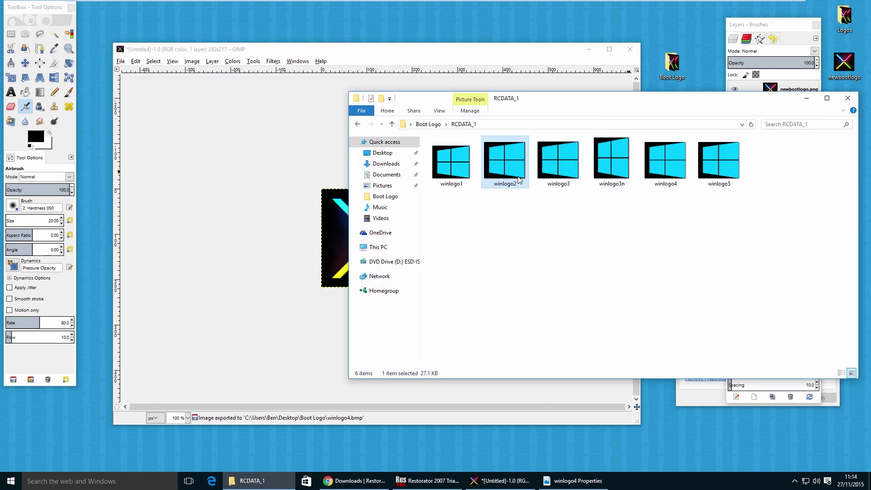
{"action": "left_click", "coordinate": [457, 174]}
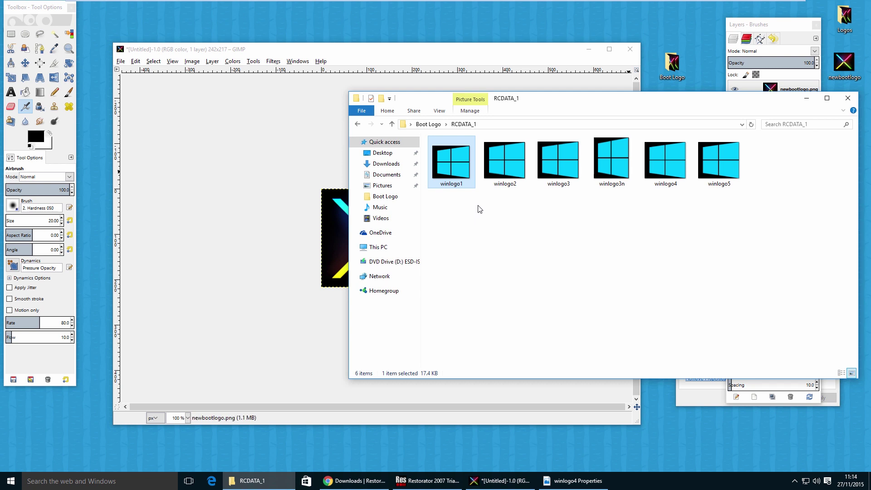
{"action": "left_click_drag", "start_coordinate": [791, 217], "coordinate": [454, 157]}
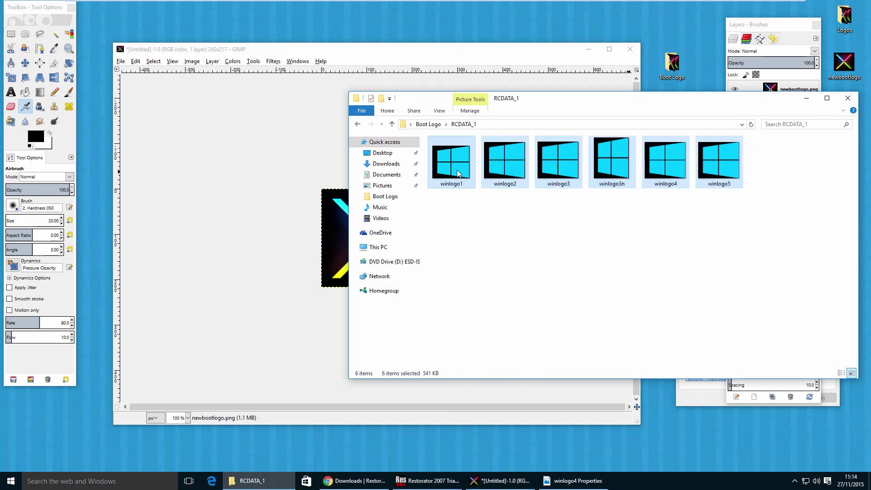
- Go up to Boot Logo and select RCDATA_1.wim beside the six new bitmaps
{"action": "left_click", "coordinate": [424, 125]}
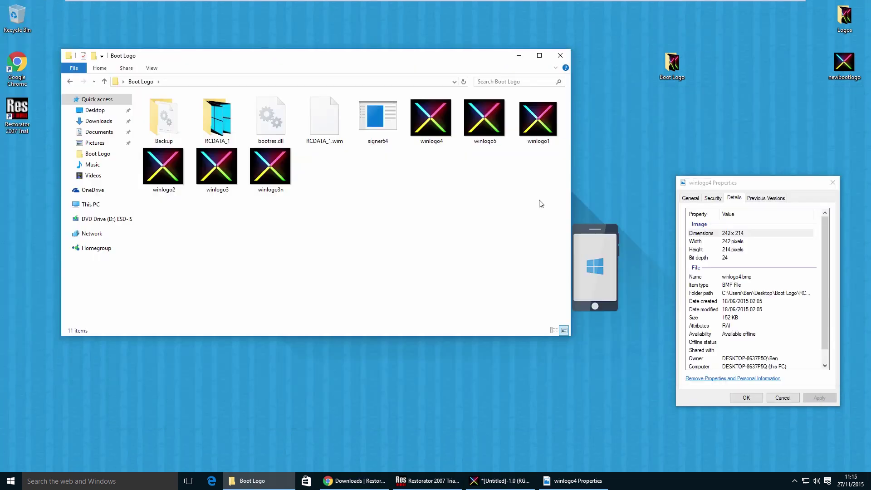
{"action": "left_click_drag", "start_coordinate": [325, 202], "coordinate": [165, 168]}
{"action": "left_click_drag", "start_coordinate": [569, 167], "coordinate": [411, 96]}
{"action": "left_click", "coordinate": [354, 192]}
{"action": "left_click", "coordinate": [328, 124]}
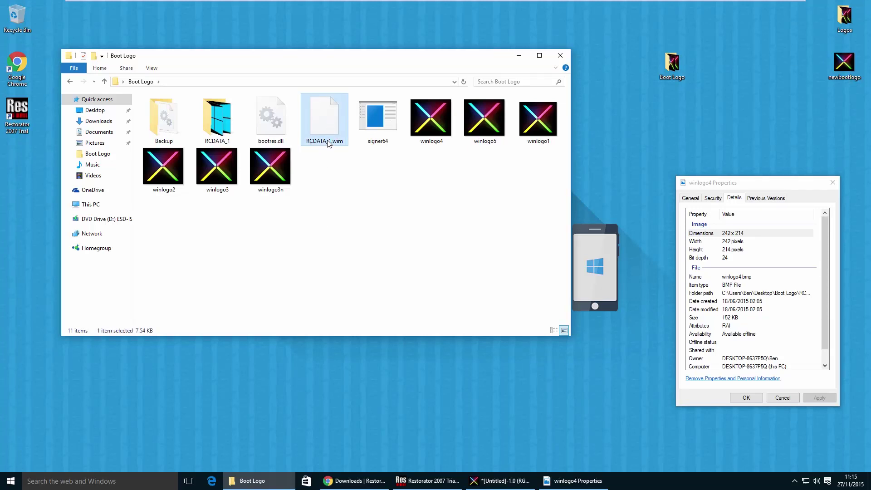
- Open RCDATA_1.wim as an archive in 7-Zip File Manager
{"action": "right_click", "coordinate": [329, 115]}
{"action": "mouse_move", "coordinate": [342, 129]}
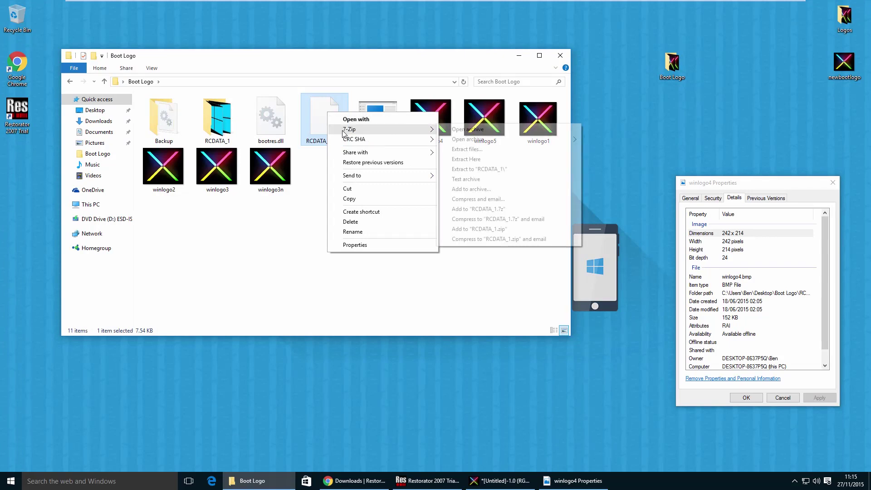
{"action": "left_click", "coordinate": [467, 129]}
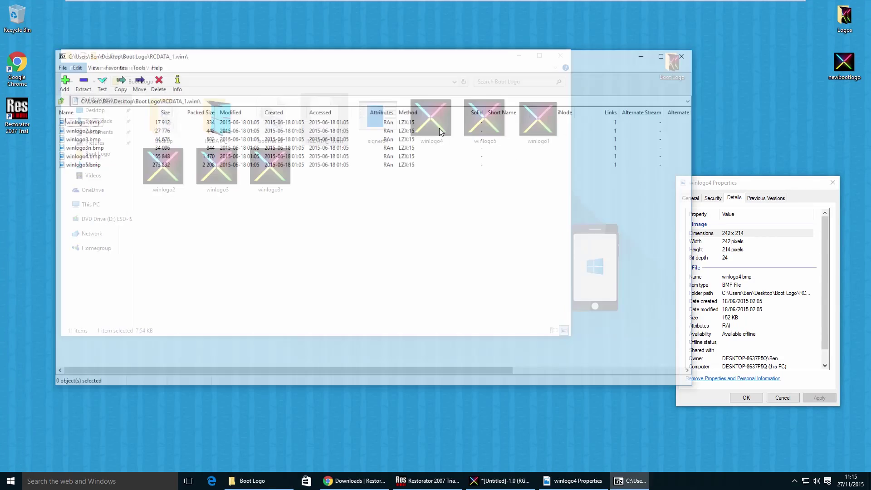
{"action": "left_click_drag", "start_coordinate": [278, 59], "coordinate": [544, 173]}
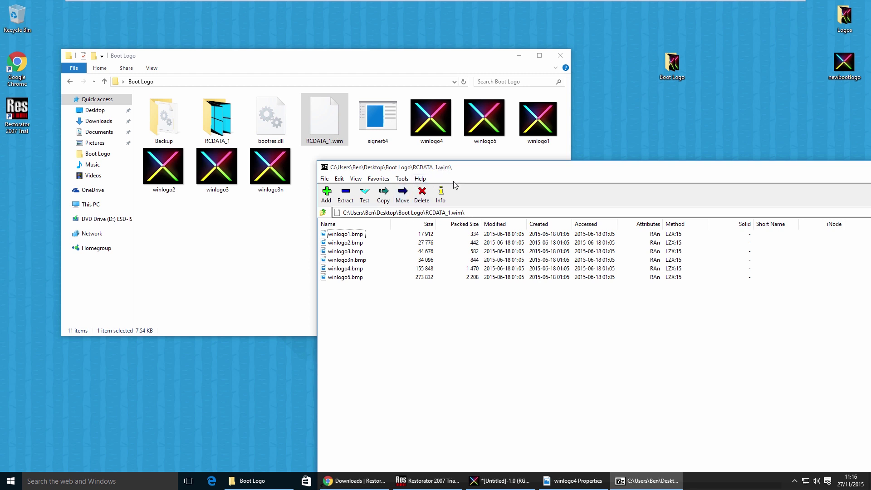
- Copy the six winlogo bitmaps into the archive, confirm, and close 7-Zip
{"action": "left_click", "coordinate": [278, 172]}
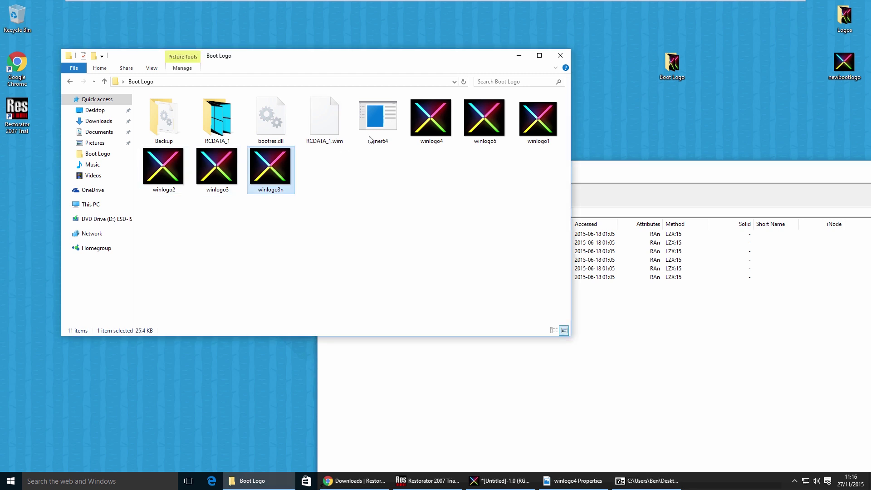
{"action": "left_click", "coordinate": [426, 118], "text": "shift"}
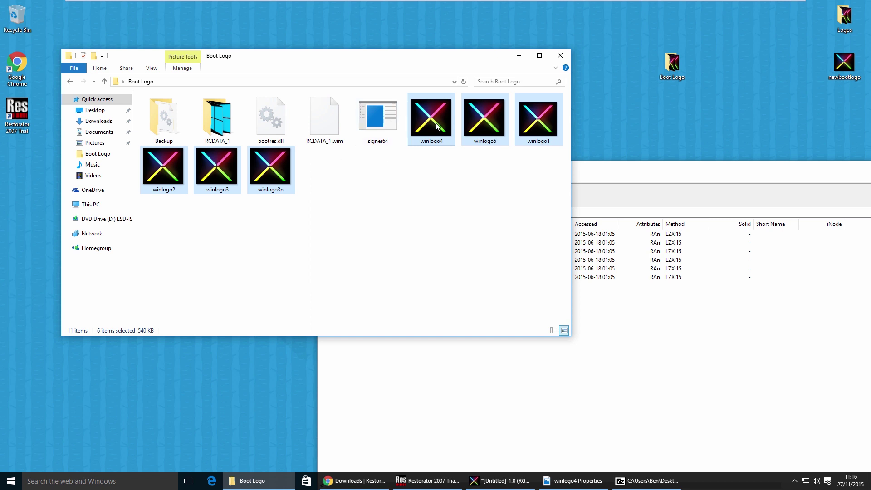
{"action": "left_click_drag", "start_coordinate": [477, 315], "coordinate": [618, 180]}
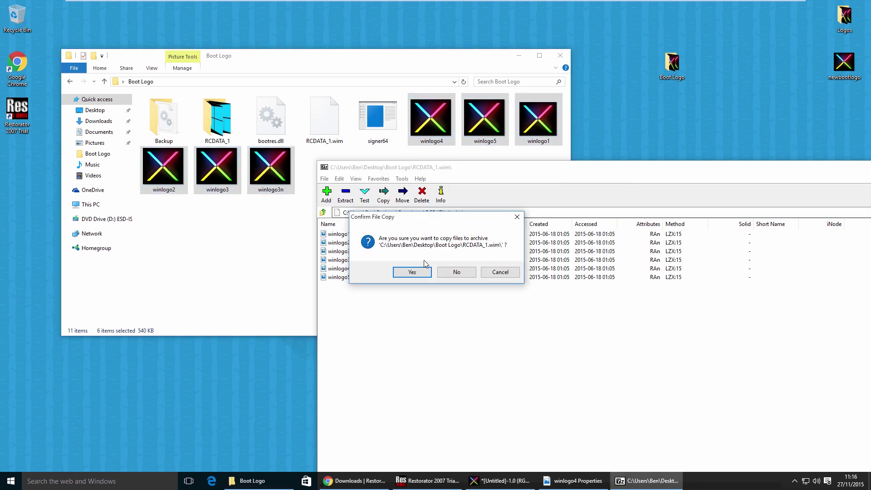
{"action": "left_click", "coordinate": [410, 273]}
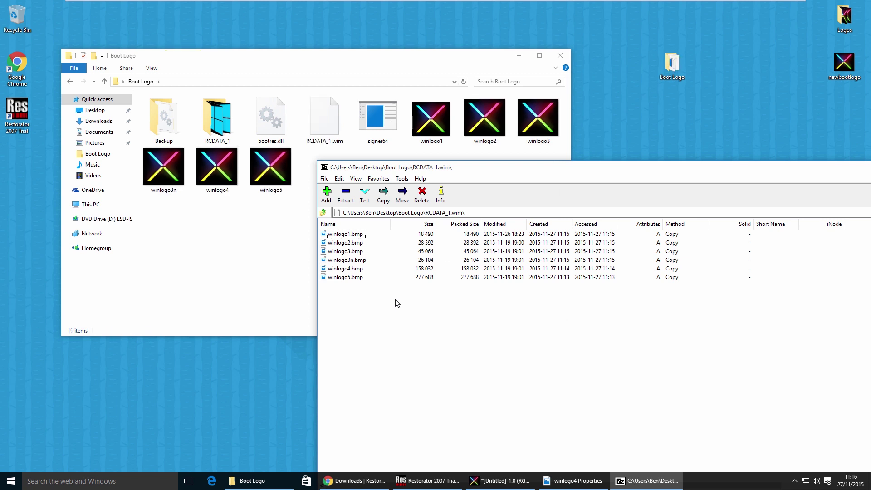
{"action": "mouse_move", "coordinate": [370, 298]}
{"action": "left_mouse_down"}
{"action": "mouse_move", "coordinate": [367, 237]}
{"action": "mouse_move", "coordinate": [327, 273]}
{"action": "mouse_move", "coordinate": [355, 301]}
{"action": "left_mouse_up"}
{"action": "key", "text": "ctrl+a"}
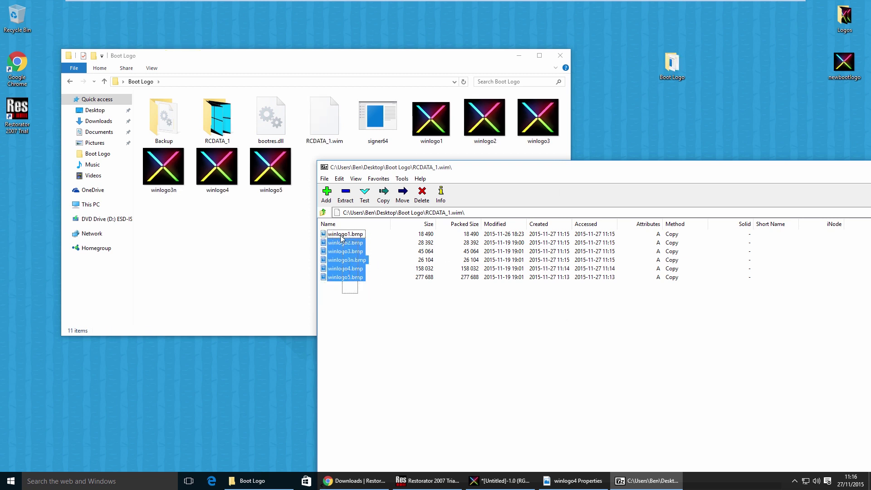
{"action": "left_click", "coordinate": [359, 294]}
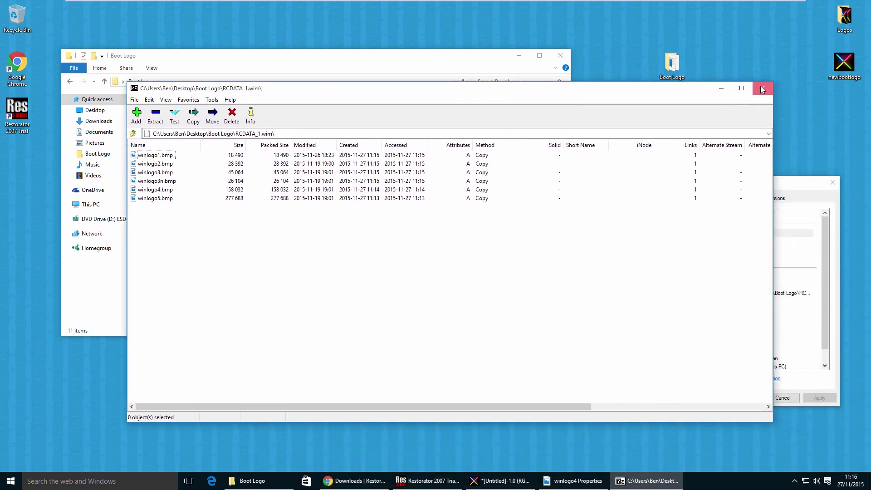
{"action": "left_click", "coordinate": [761, 86]}
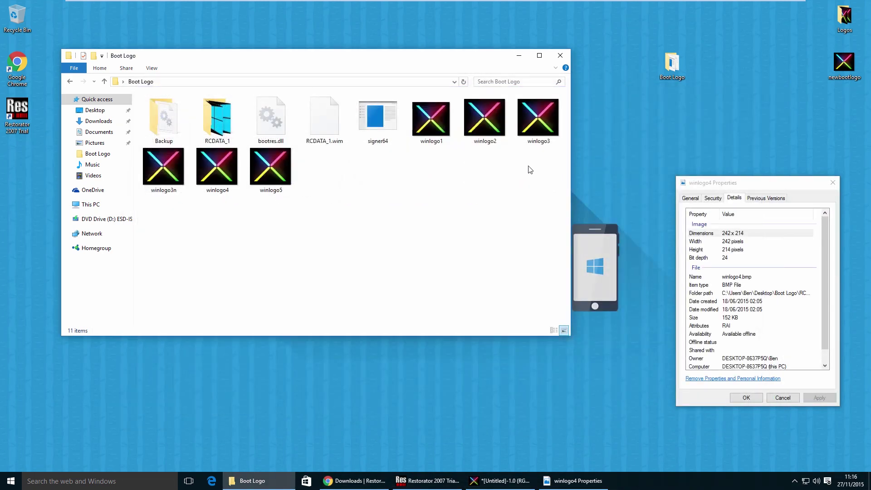
- Replace bootres.dll's RCData resource 1 with RCDATA_1.wim from the Boot Logo folder
{"action": "left_click", "coordinate": [437, 484]}
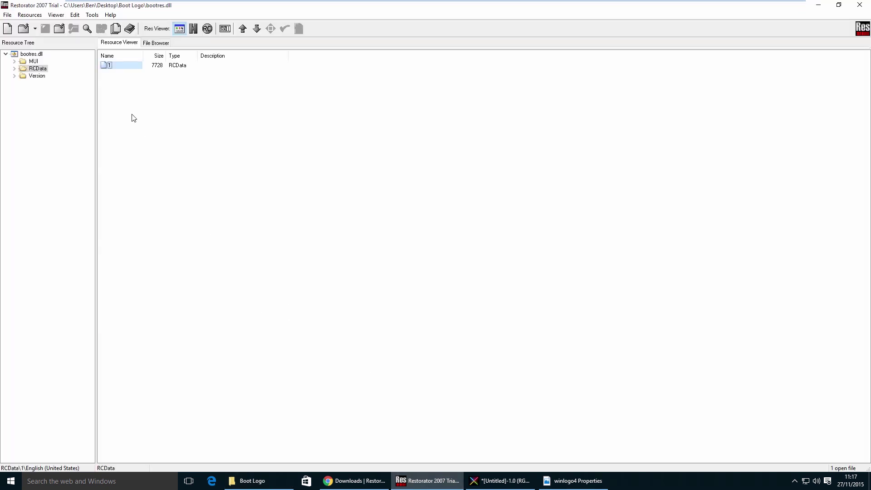
{"action": "right_click", "coordinate": [119, 69]}
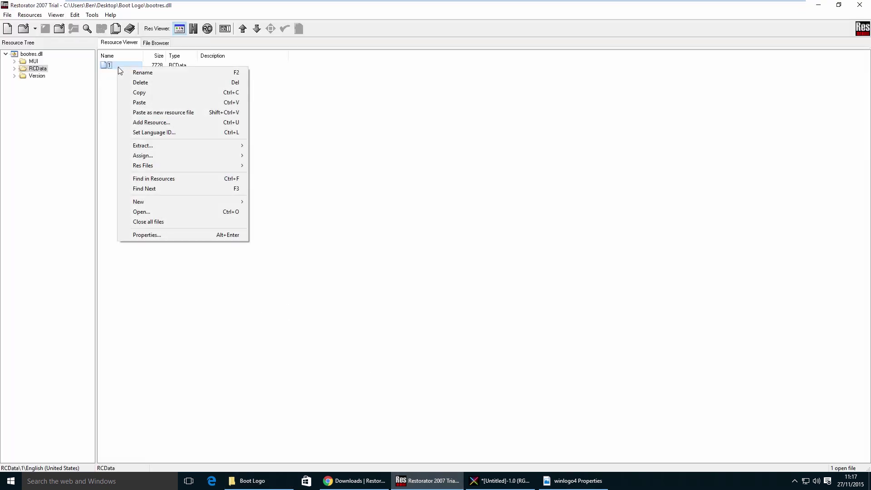
{"action": "mouse_move", "coordinate": [184, 156]}
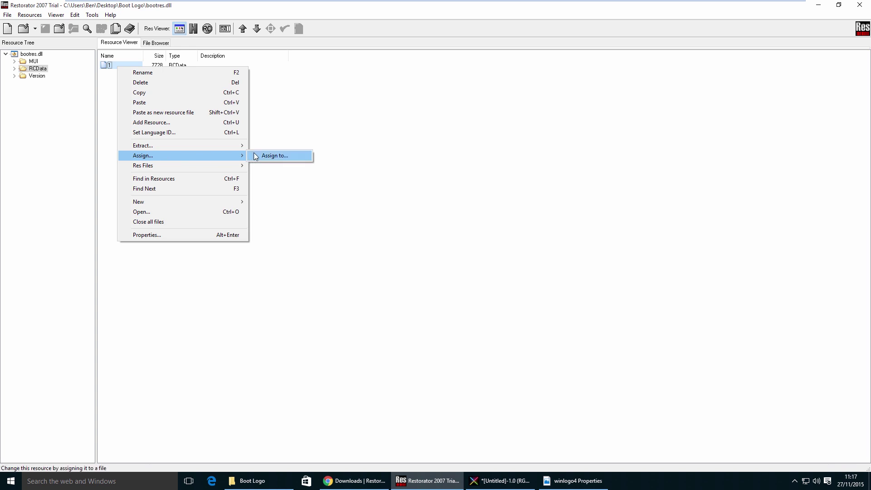
{"action": "left_click", "coordinate": [275, 156]}
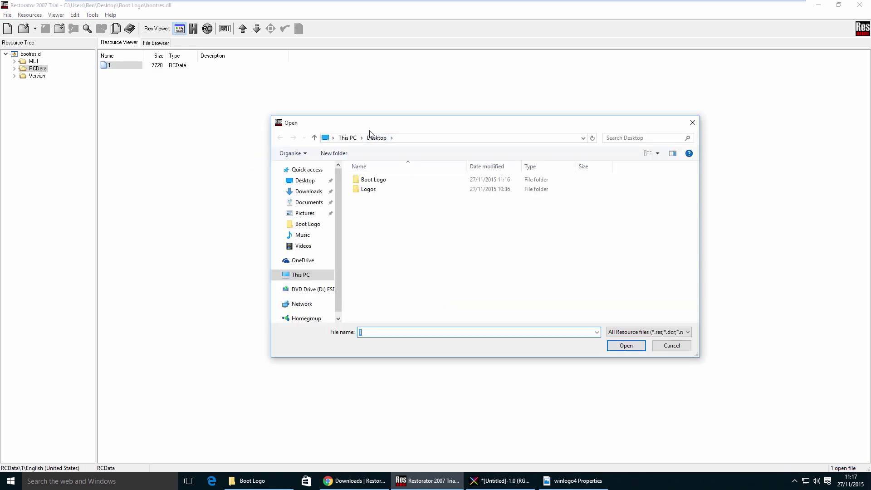
{"action": "double_click", "coordinate": [368, 182]}
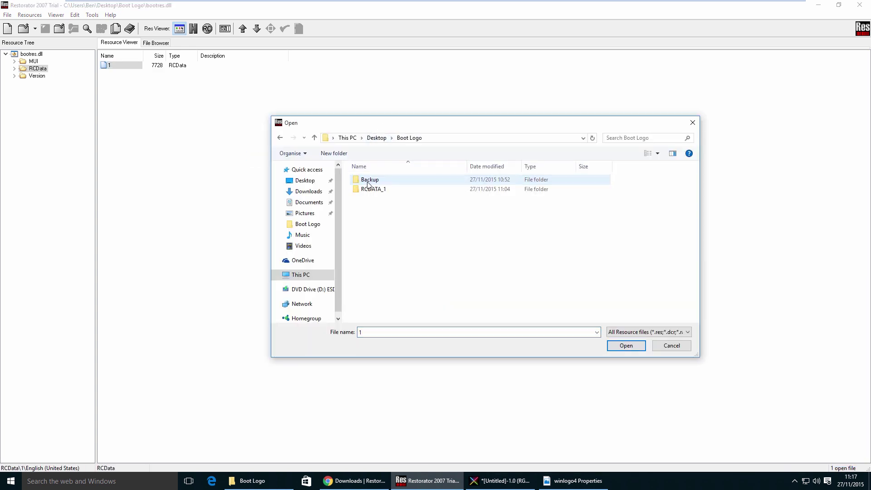
{"action": "left_click", "coordinate": [636, 332]}
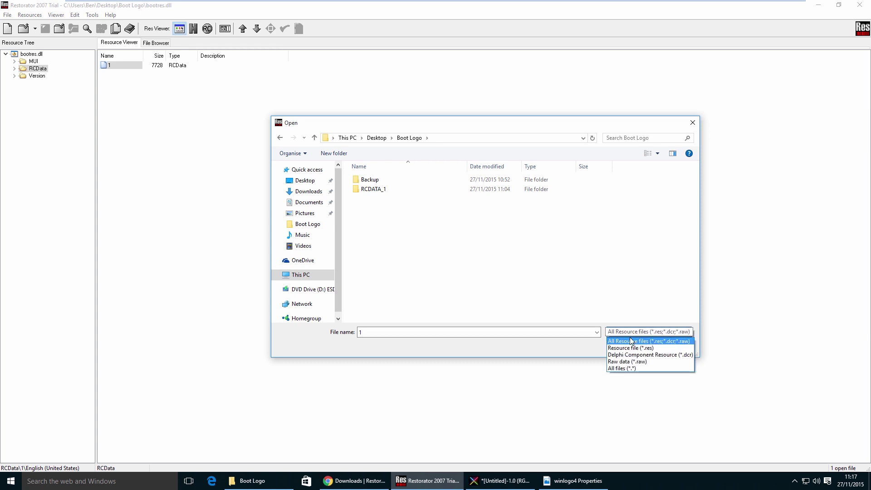
{"action": "left_click", "coordinate": [632, 367]}
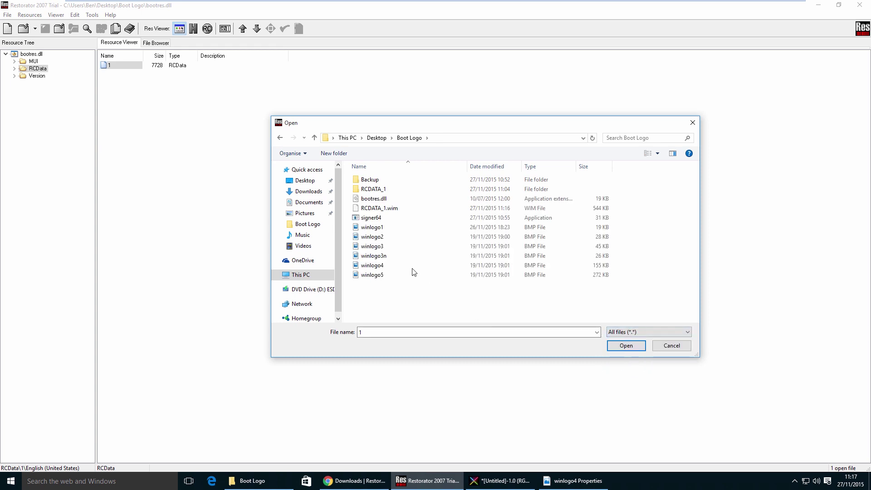
{"action": "left_click", "coordinate": [380, 209]}
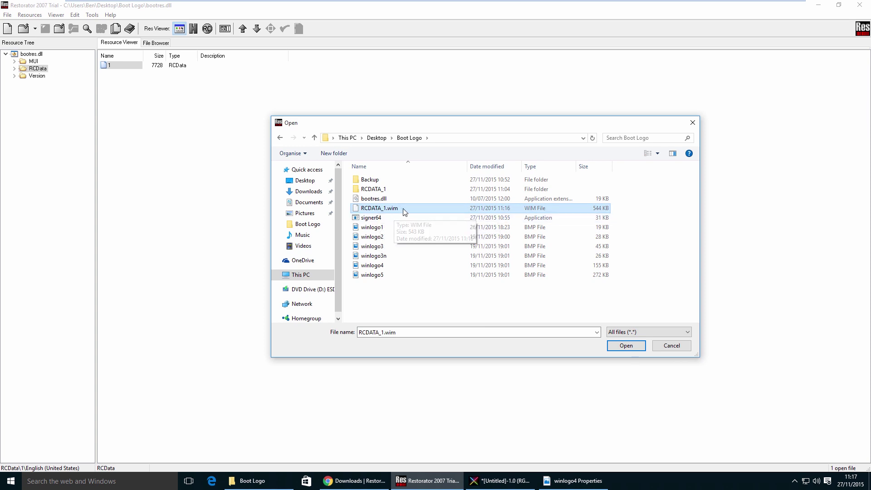
{"action": "left_click", "coordinate": [626, 346]}
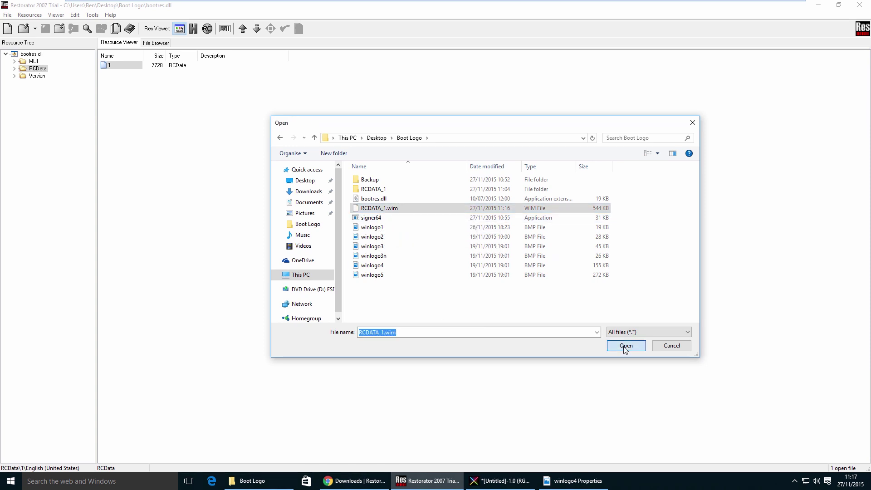
- Save bootres.dll and dismiss the demo-version notice
{"action": "left_click", "coordinate": [9, 16]}
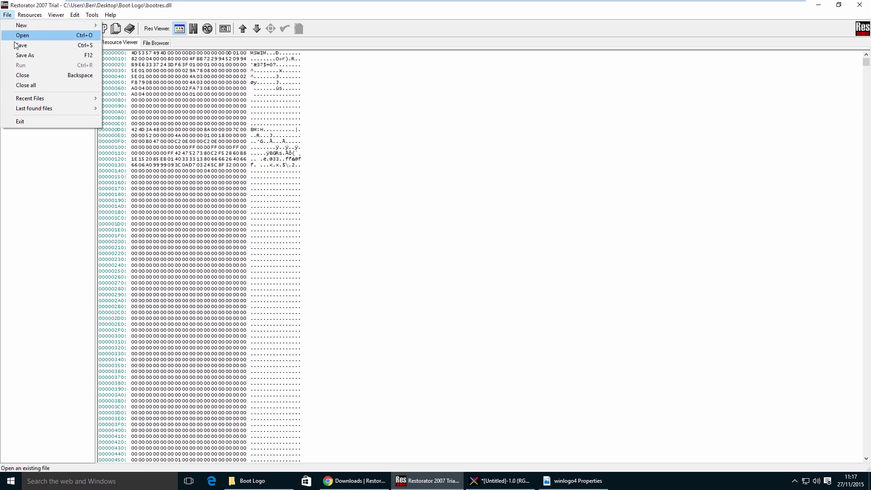
{"action": "left_click", "coordinate": [15, 50]}
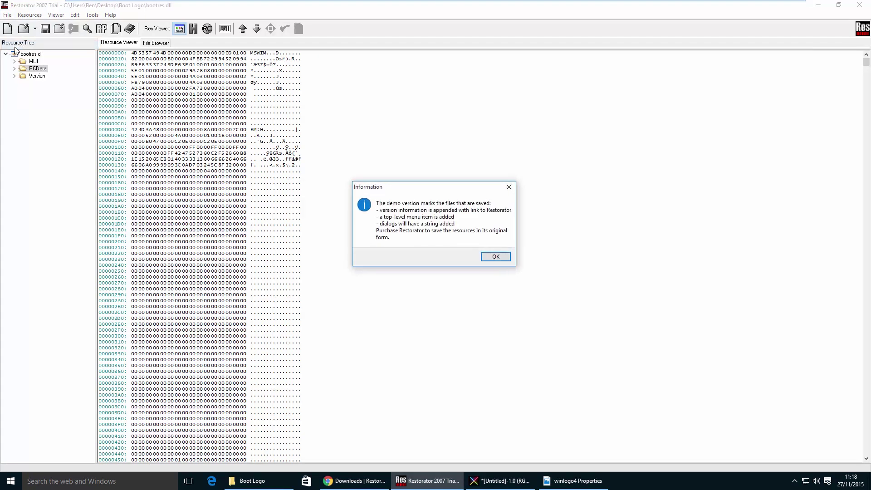
{"action": "left_click", "coordinate": [490, 257]}
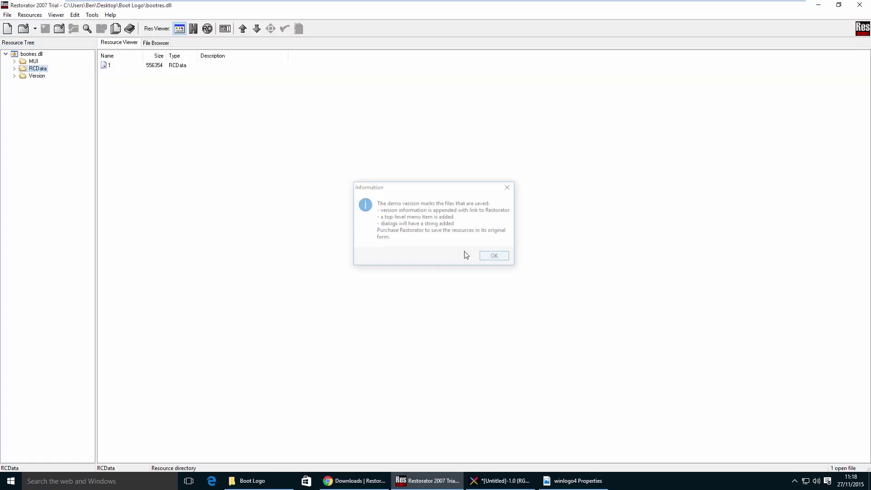
- Close Restorator and launch an administrator command prompt in the Boot Logo folder
{"action": "left_click", "coordinate": [863, 7]}
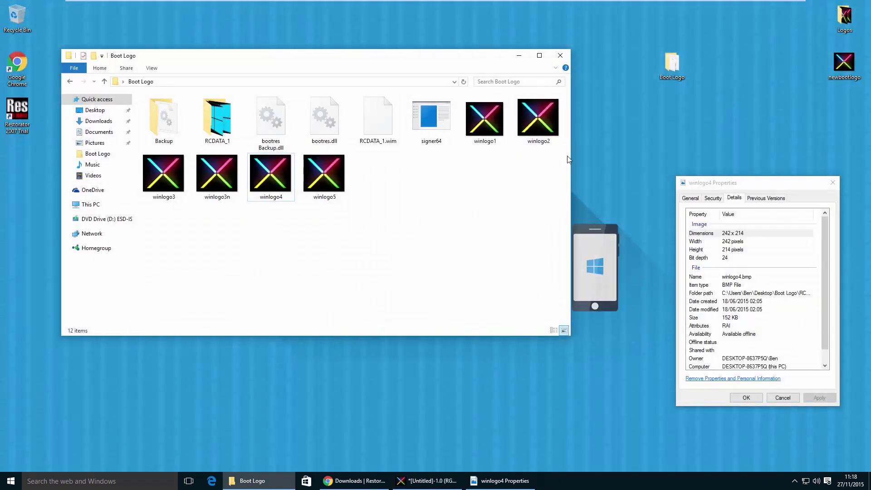
{"action": "mouse_move", "coordinate": [318, 119]}
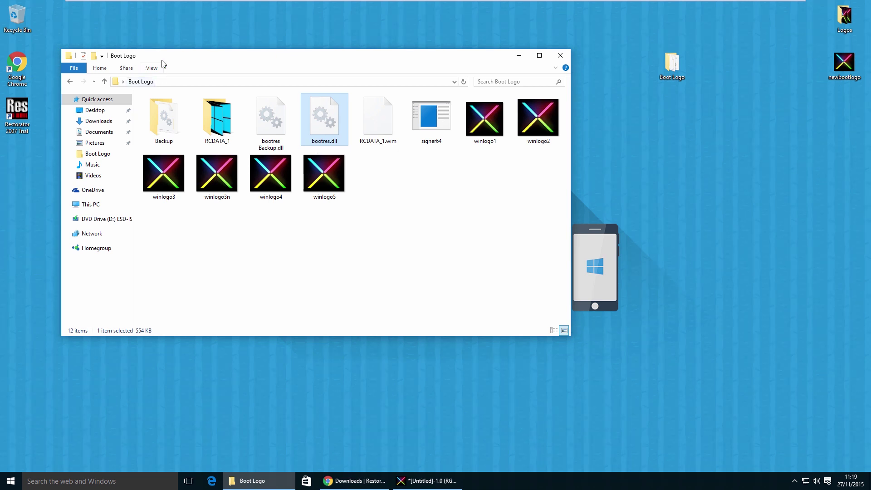
{"action": "left_click", "coordinate": [76, 71]}
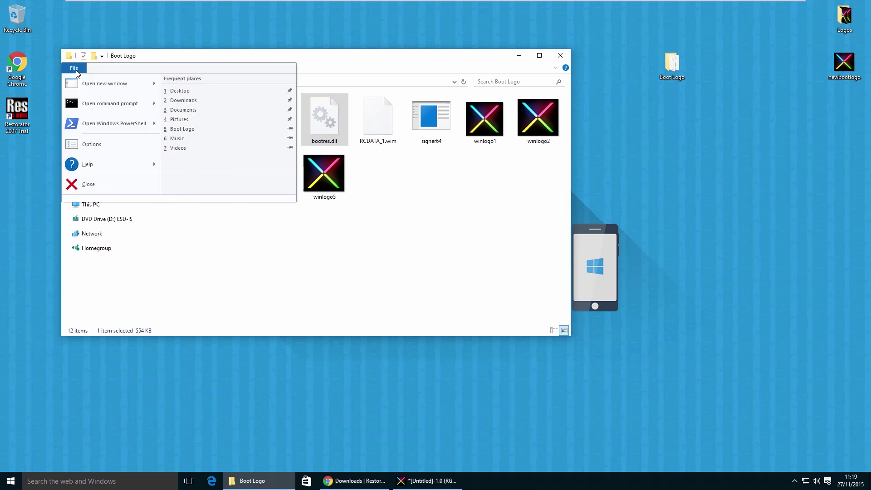
{"action": "mouse_move", "coordinate": [95, 105]}
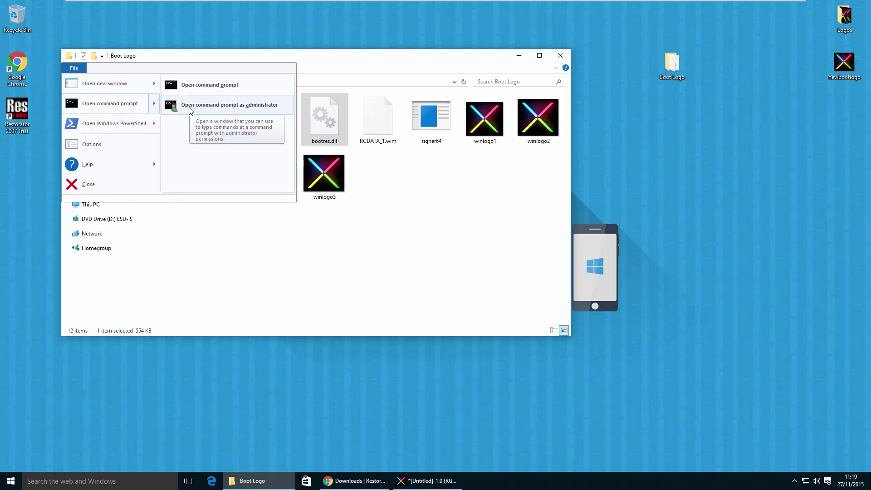
{"action": "left_click", "coordinate": [279, 106]}
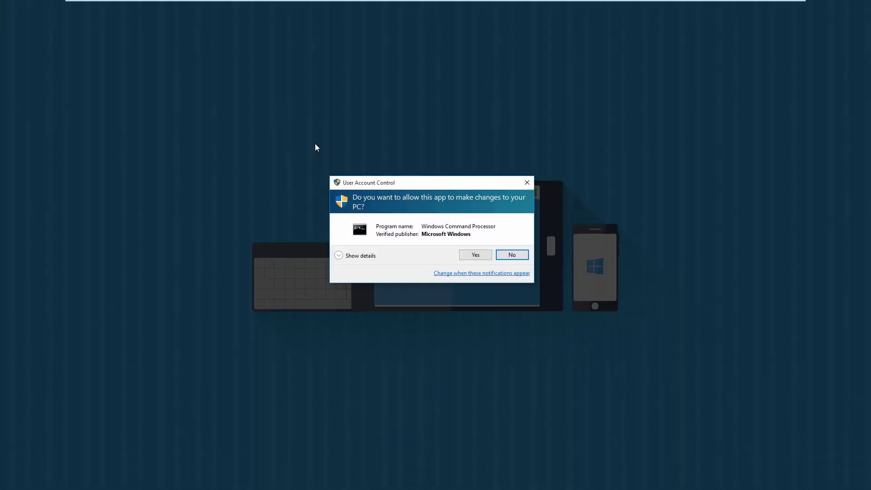
- Run 'signer64.exe /sign sign bootres.dll' as administrator and accept the certificate installation
{"action": "left_click", "coordinate": [476, 254]}
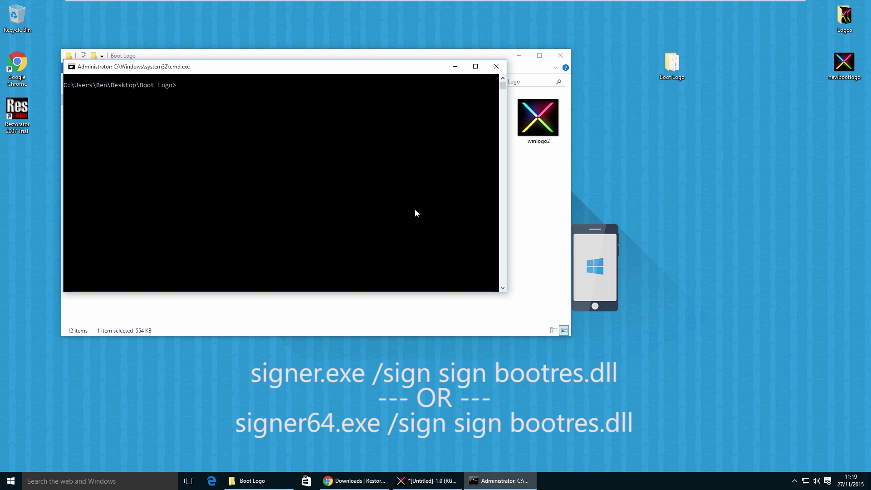
{"action": "type", "text": "signer64.exe /sign sign bootres.dll"}
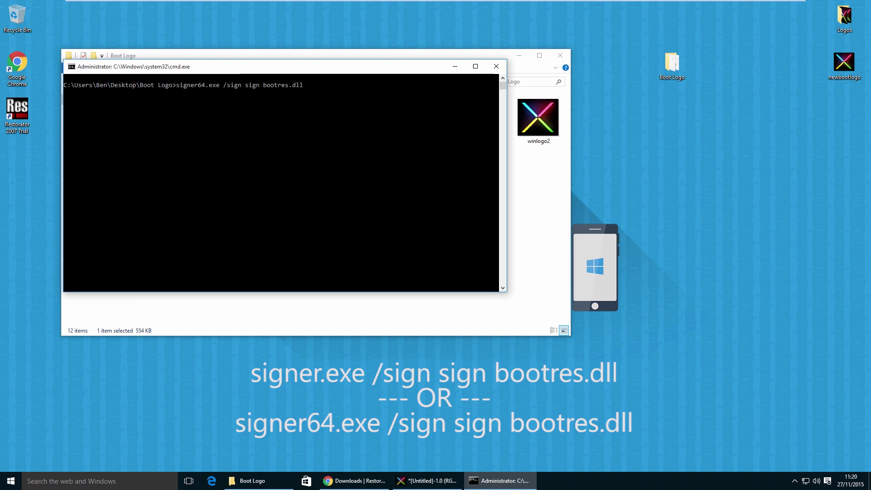
{"action": "left_click_drag", "start_coordinate": [250, 68], "coordinate": [302, 192]}
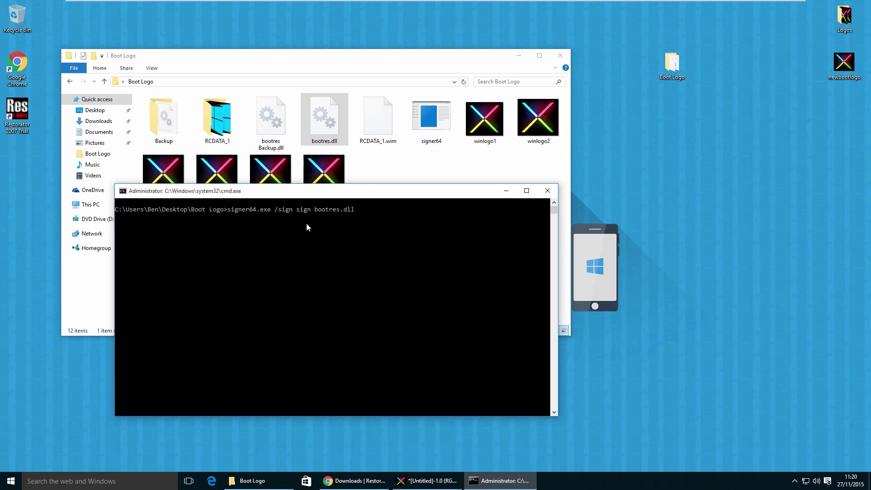
{"action": "key", "text": "Return"}
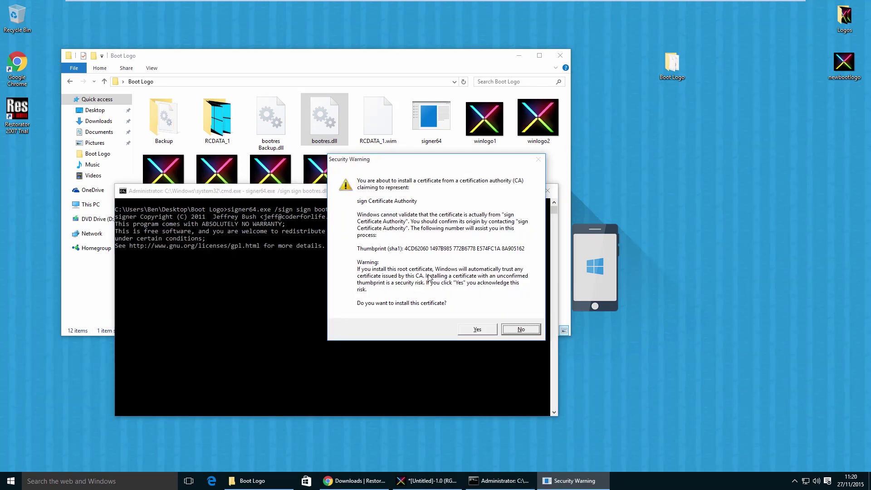
{"action": "left_click", "coordinate": [483, 331]}
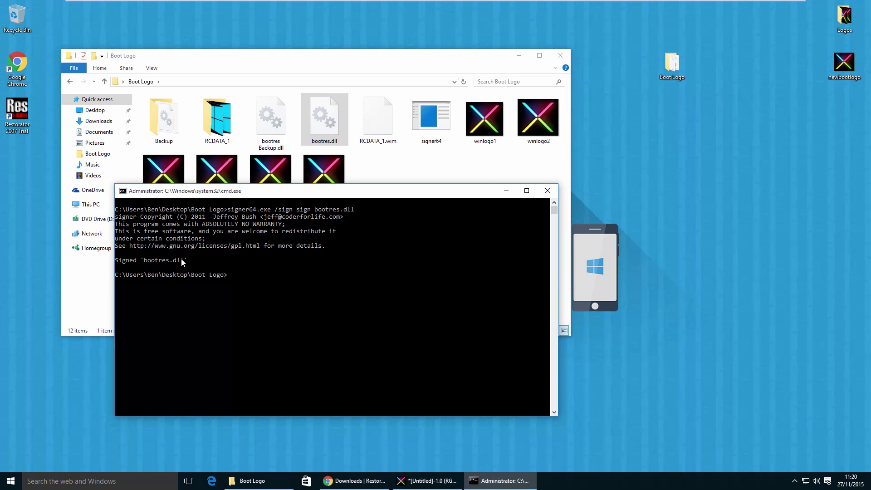
- Close the command prompt and copy the signed 551 KB bootres.dll from Boot Logo
{"action": "left_click", "coordinate": [547, 191]}
{"action": "right_click", "coordinate": [323, 122]}
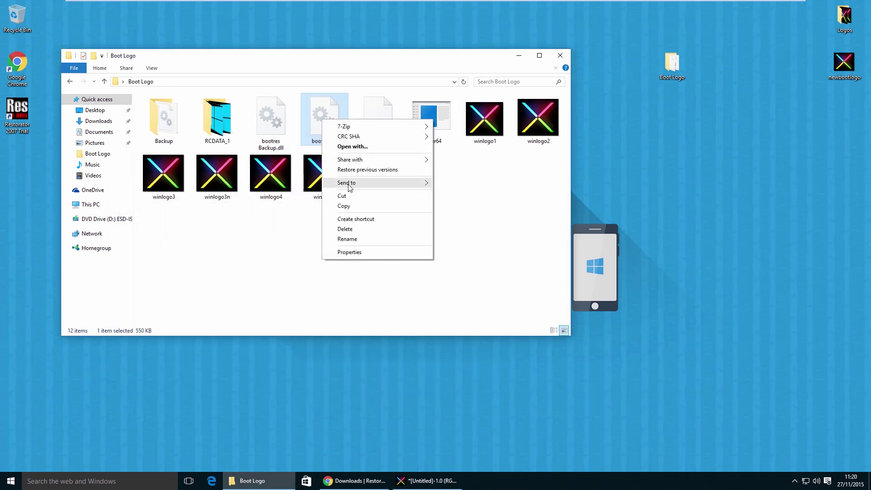
{"action": "left_click", "coordinate": [353, 207]}
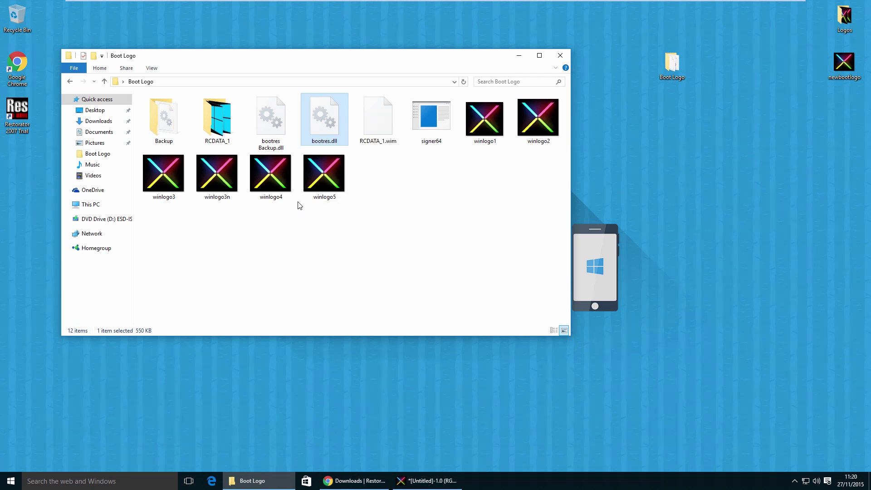
{"action": "right_click", "coordinate": [326, 117]}
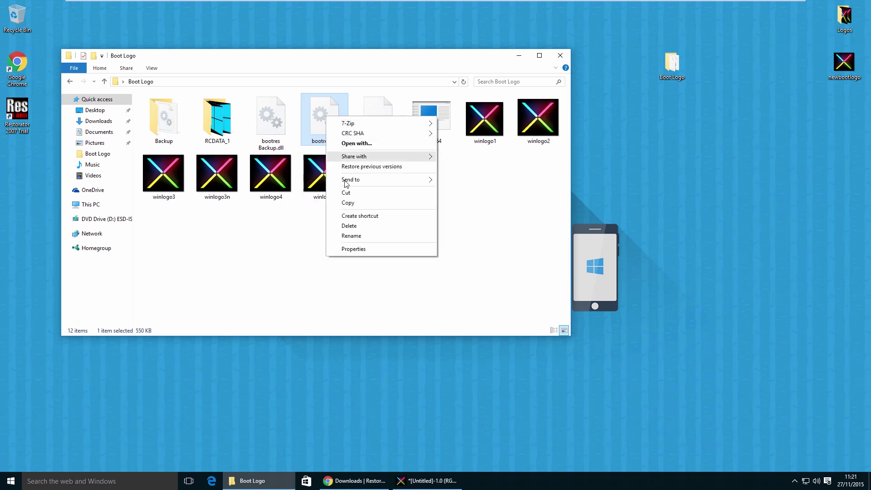
{"action": "left_click", "coordinate": [348, 203]}
- Go to the C:\Windows\Boot\Resources folder
{"action": "left_click", "coordinate": [92, 204]}
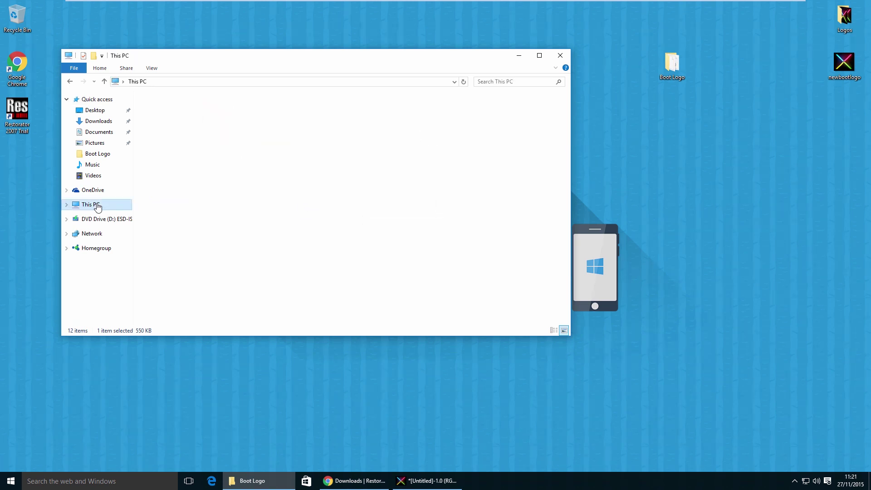
{"action": "double_click", "coordinate": [221, 183]}
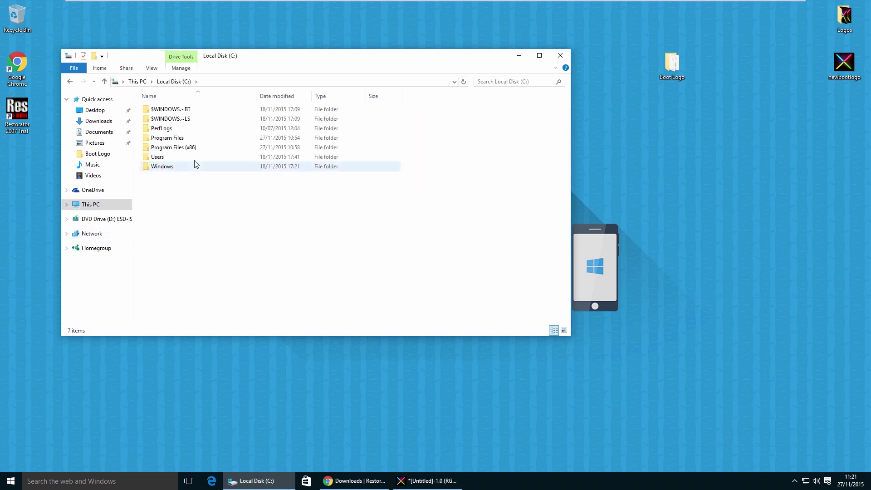
{"action": "double_click", "coordinate": [165, 168]}
{"action": "scroll", "coordinate": [205, 222], "scroll_direction": "down", "scroll_amount": 2}
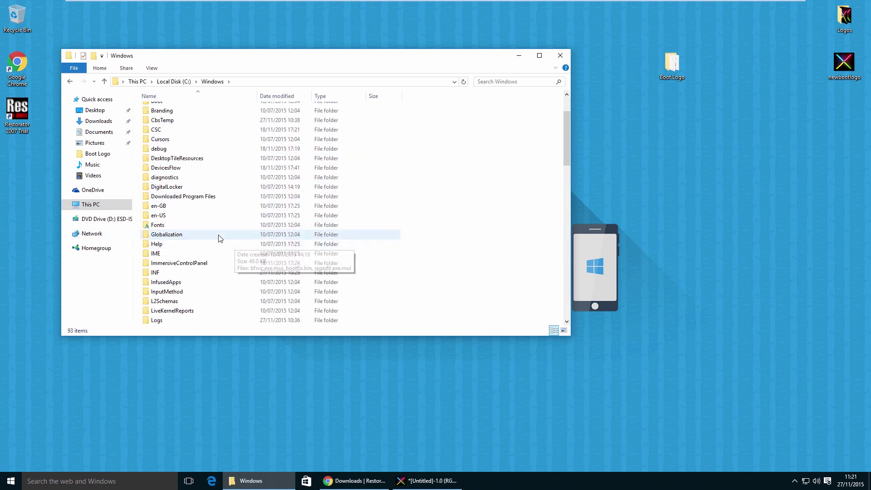
{"action": "scroll", "coordinate": [154, 166], "scroll_direction": "up", "scroll_amount": 2}
{"action": "double_click", "coordinate": [157, 157]}
{"action": "double_click", "coordinate": [164, 147]}
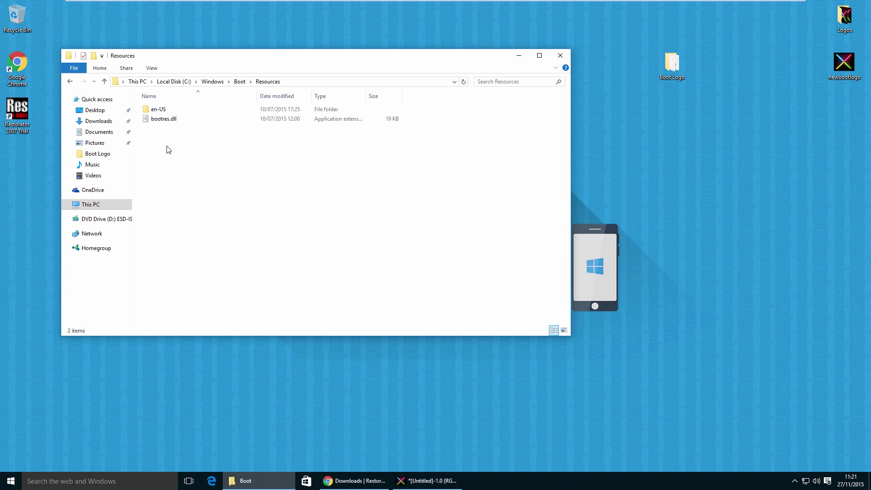
- Paste the signed bootres.dll, replace the original, and close the Explorer window
{"action": "right_click", "coordinate": [215, 189]}
{"action": "left_click", "coordinate": [233, 247]}
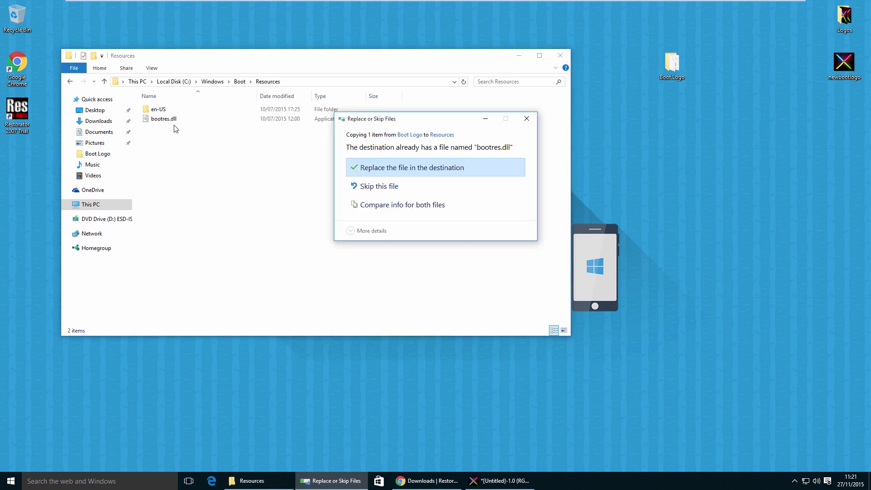
{"action": "left_click", "coordinate": [369, 167]}
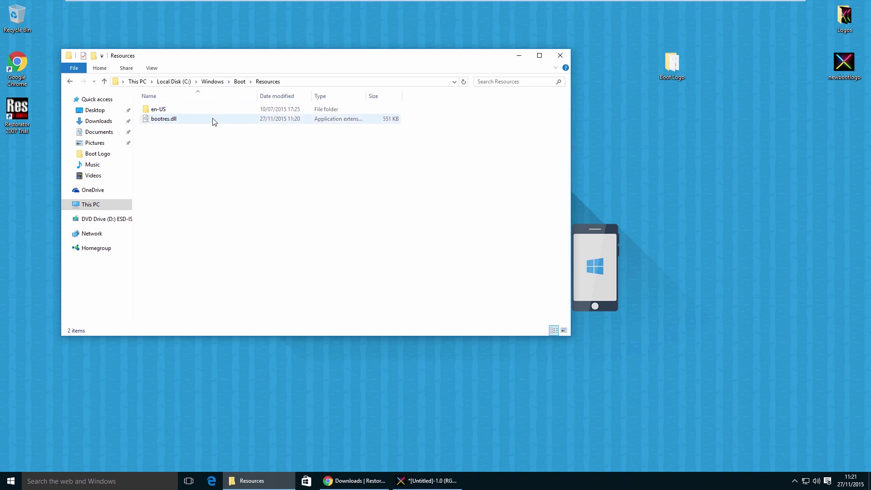
{"action": "left_click", "coordinate": [560, 56]}
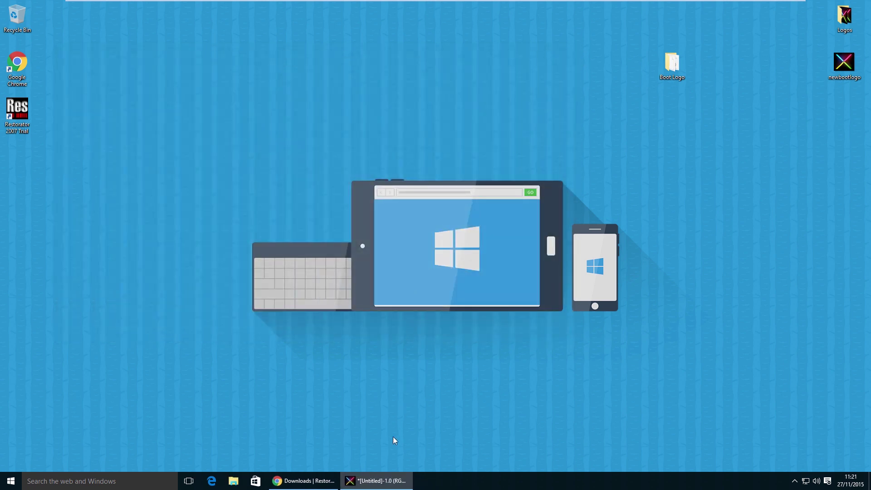
- Close GIMP and discard the untitled image's unsaved changes
{"action": "left_click", "coordinate": [390, 480]}
{"action": "left_click", "coordinate": [630, 50]}
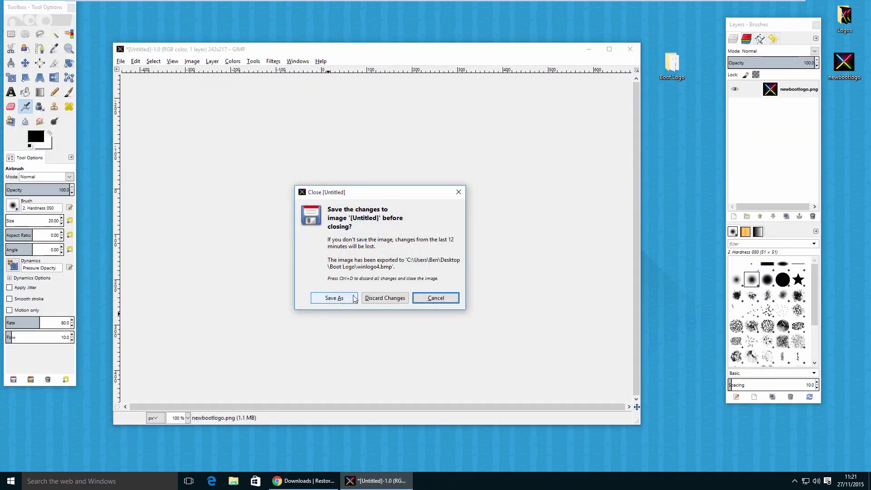
{"action": "left_click", "coordinate": [384, 297]}
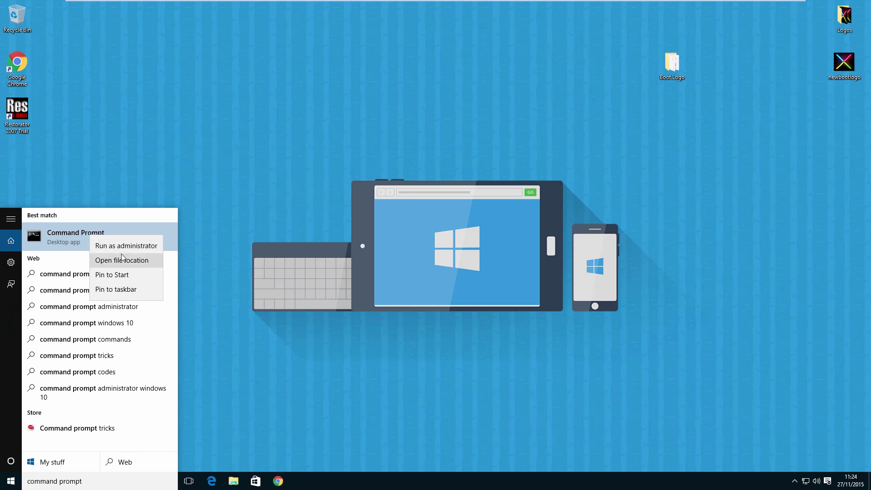
- Run Bcdedit.exe -set TESTSIGNING ON in an administrator Command Prompt to enable test signing
{"action": "left_click", "coordinate": [124, 248]}
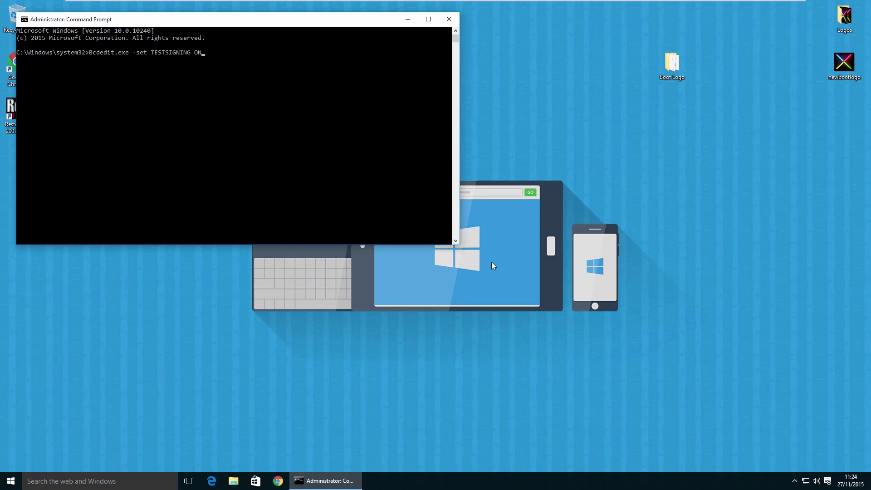
{"action": "key", "text": "Return"}
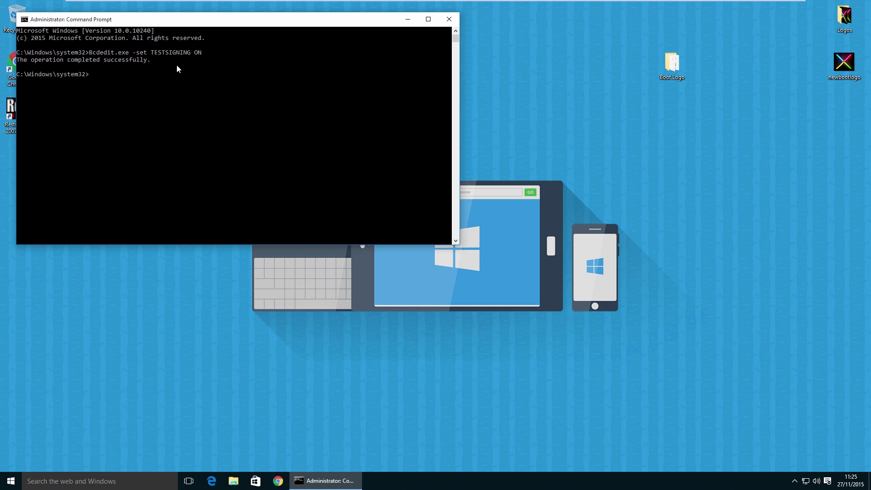
{"action": "left_click", "coordinate": [8, 480]}
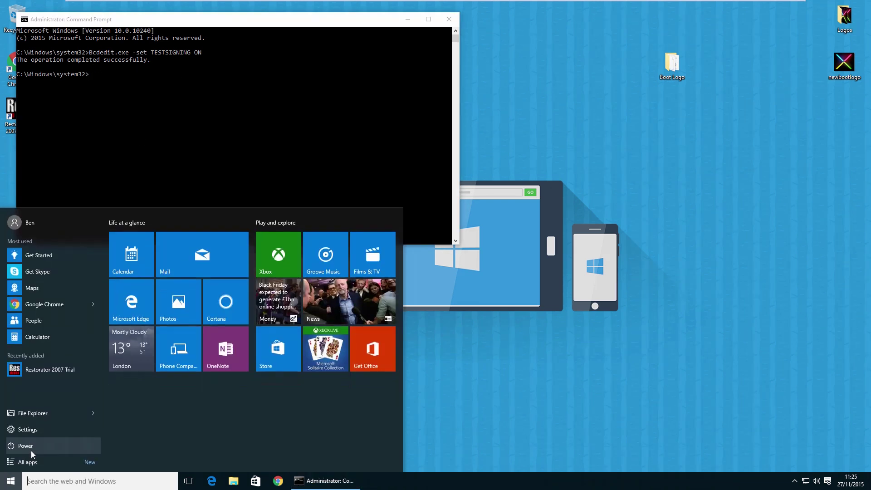
- Restart Windows from the Power menu to show the new multicoloured X boot logo
{"action": "left_click", "coordinate": [32, 453]}
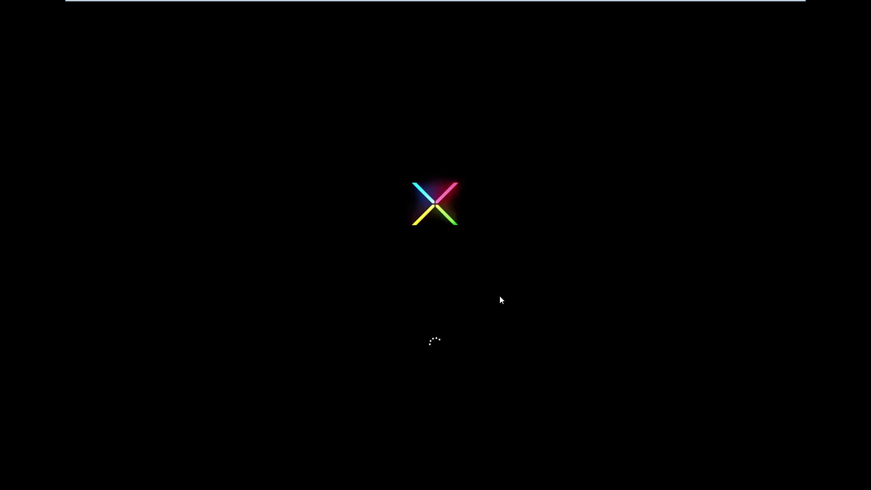